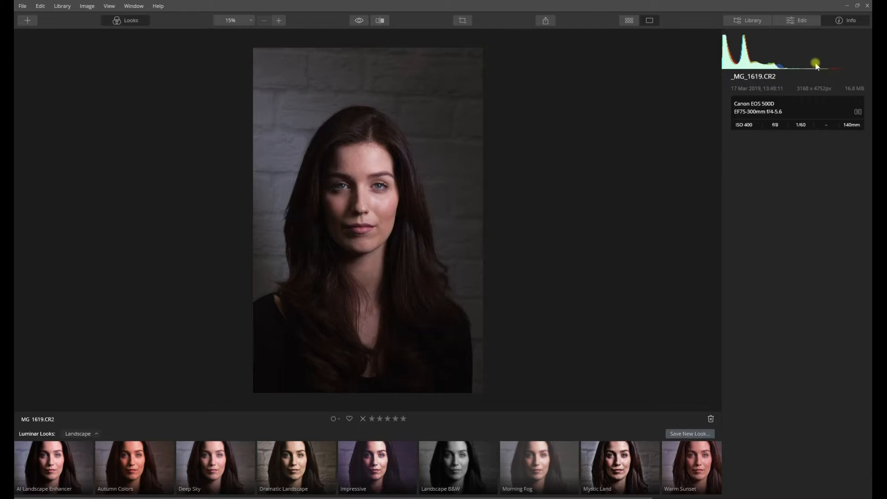
- Open the Portrait Enhancer for the photo, set Face Light to 33 and check the effect against the original image
left_click(799, 20)
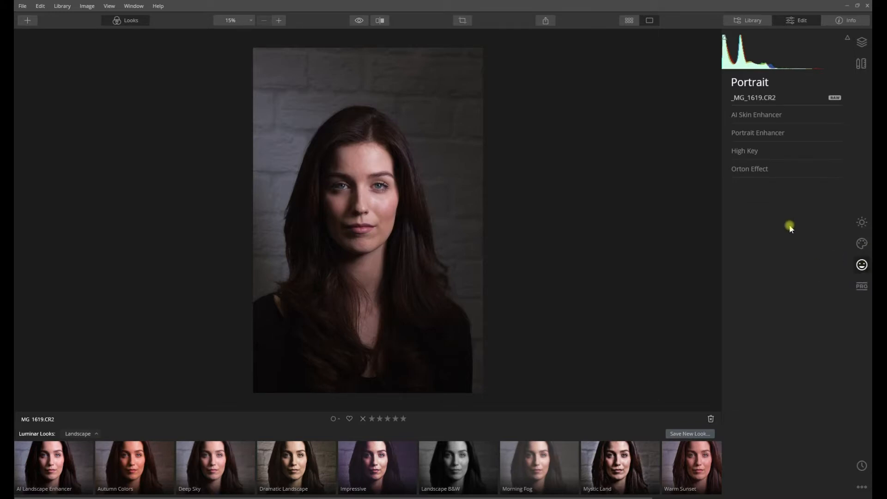
left_click(779, 134)
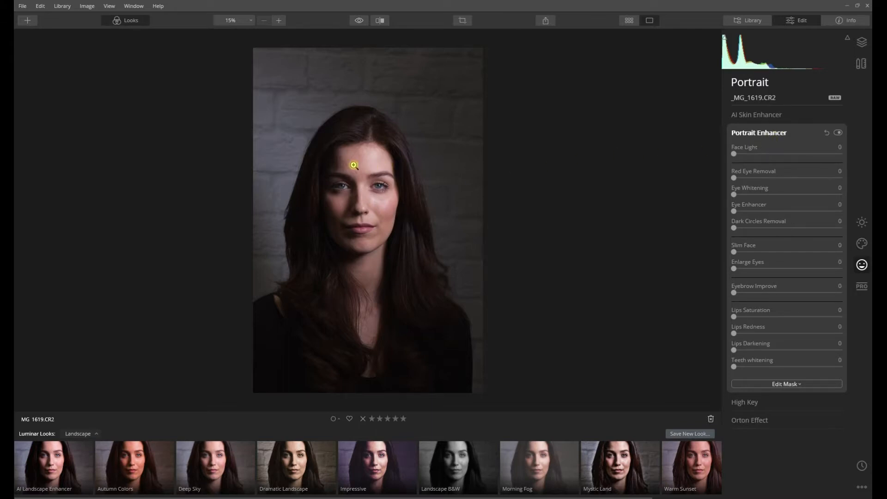
scroll(369, 225, "up", 1)
scroll(369, 225, "up", 2)
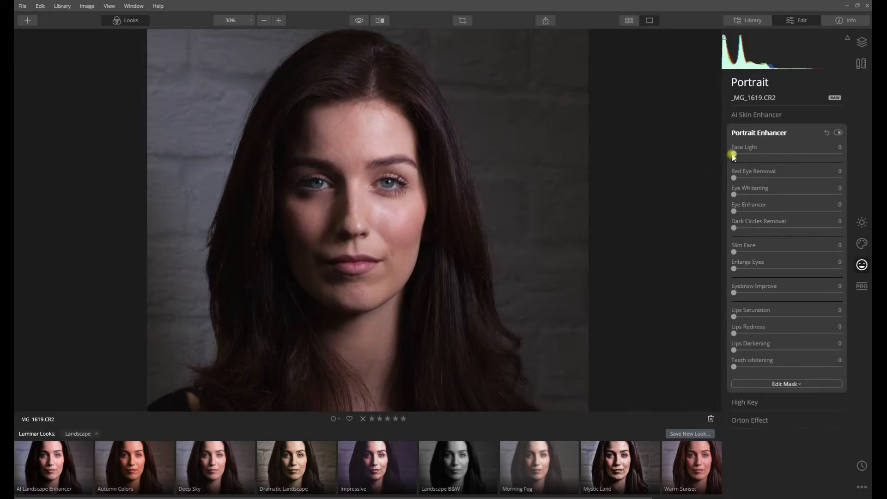
left_click_drag(735, 154, 793, 154)
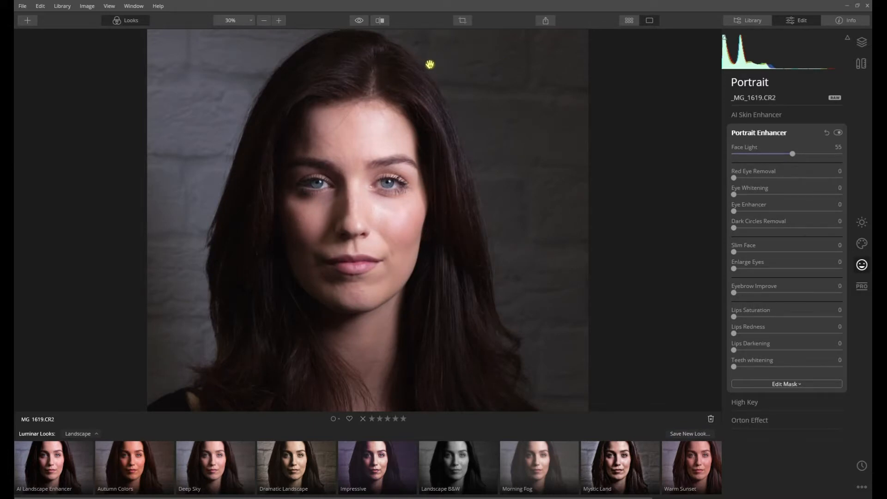
left_click(360, 21)
left_click(361, 22)
left_click_drag(791, 156, 776, 155)
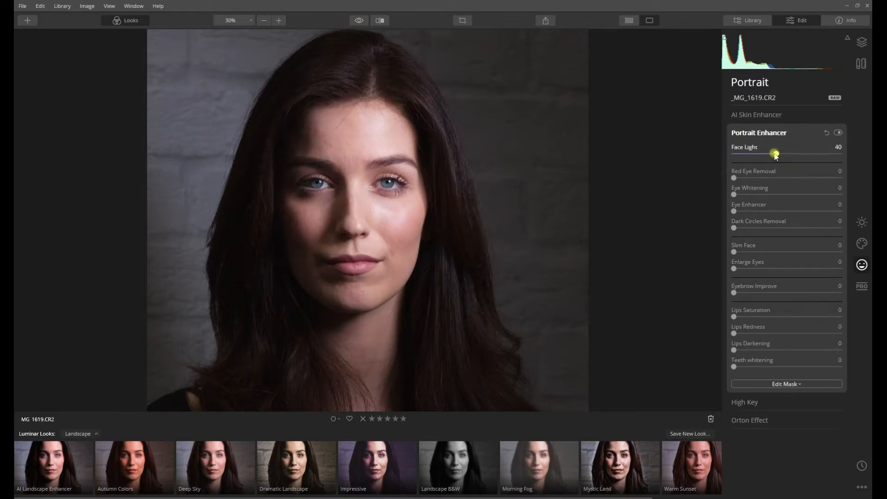
left_click_drag(776, 156, 768, 155)
- Brighten the eyes in the Portrait Enhancer by setting Eye Whitening to 63 and Eye Enhancer to 61
scroll(355, 199, "up", 3)
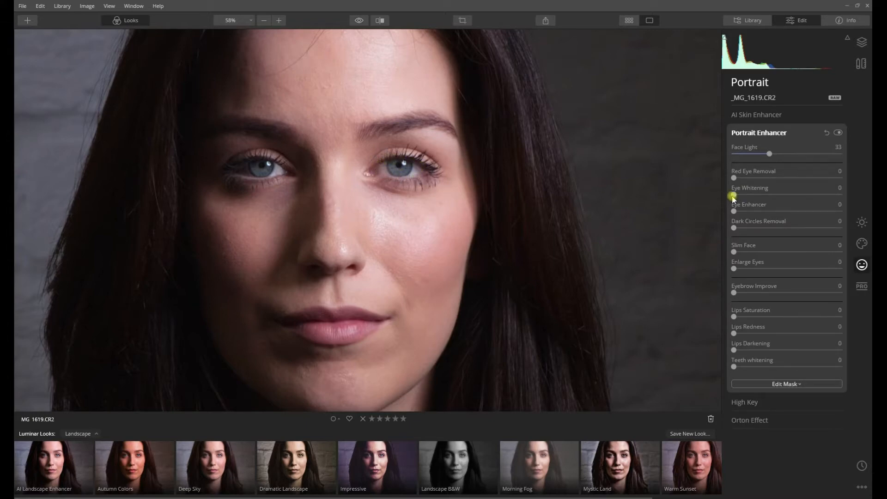
left_click_drag(734, 194, 768, 201)
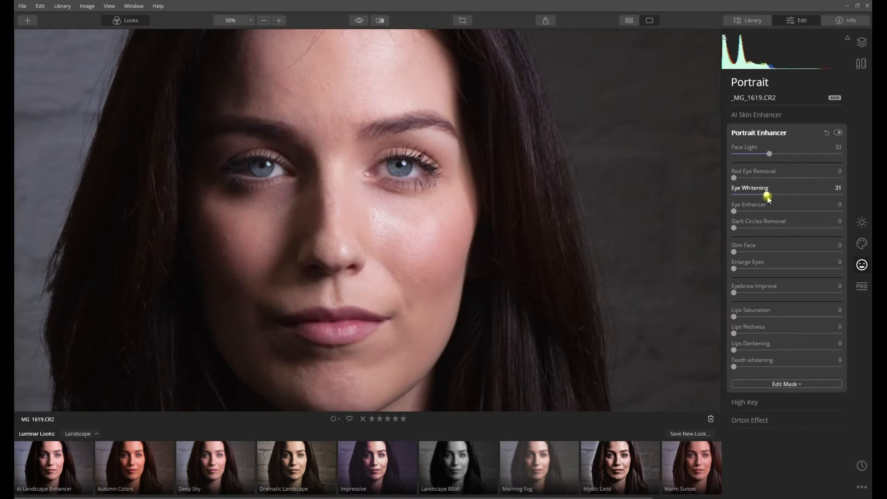
left_click_drag(768, 198, 821, 201)
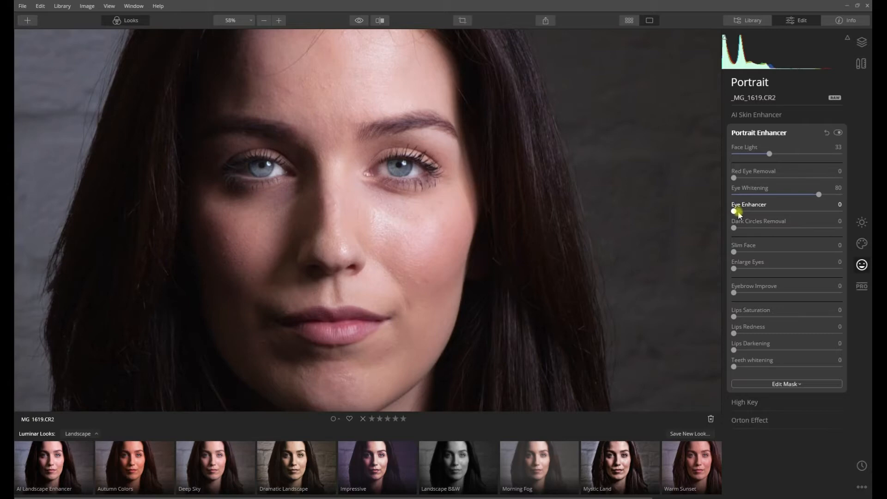
left_click_drag(734, 212, 828, 214)
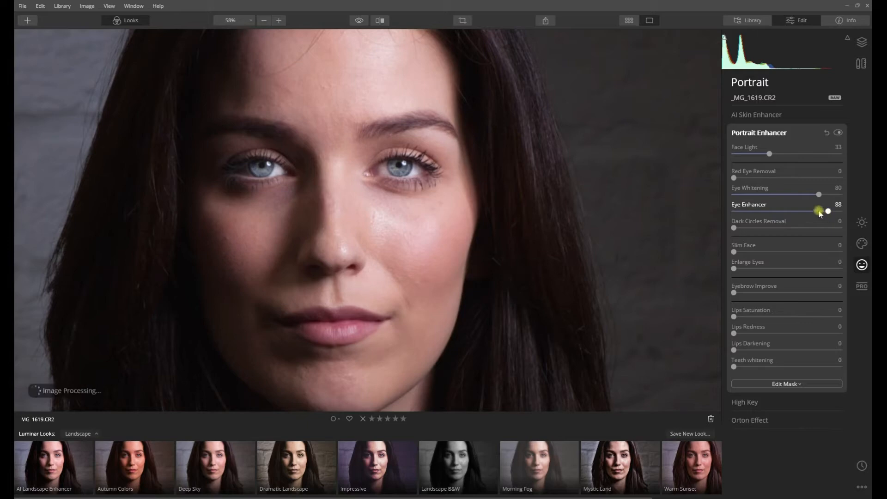
left_click(839, 133)
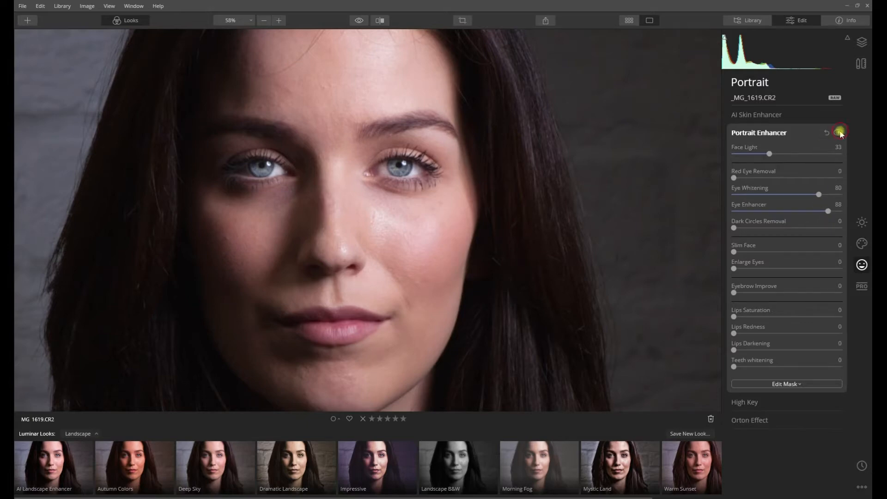
left_click(839, 133)
left_click(826, 212)
left_click_drag(826, 211, 799, 212)
left_click_drag(818, 195, 801, 196)
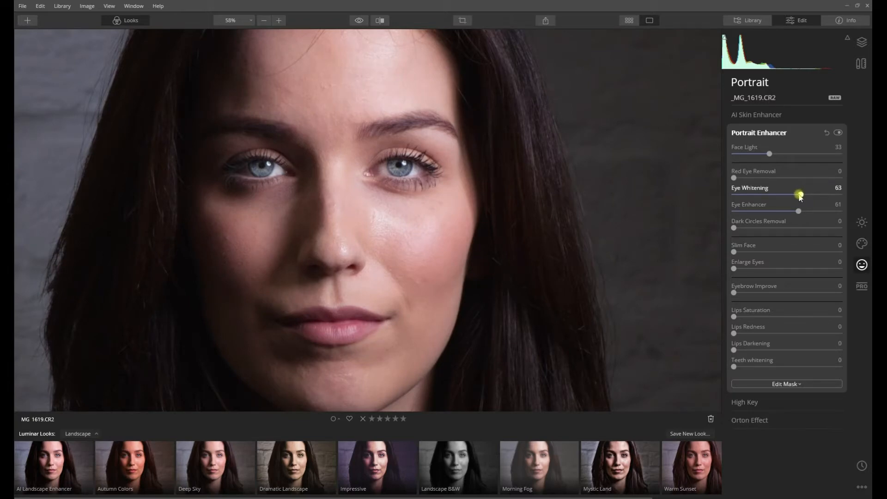
- Reduce the shadows under the eyes by setting Dark Circles Removal to 35
scroll(359, 198, "down", 1)
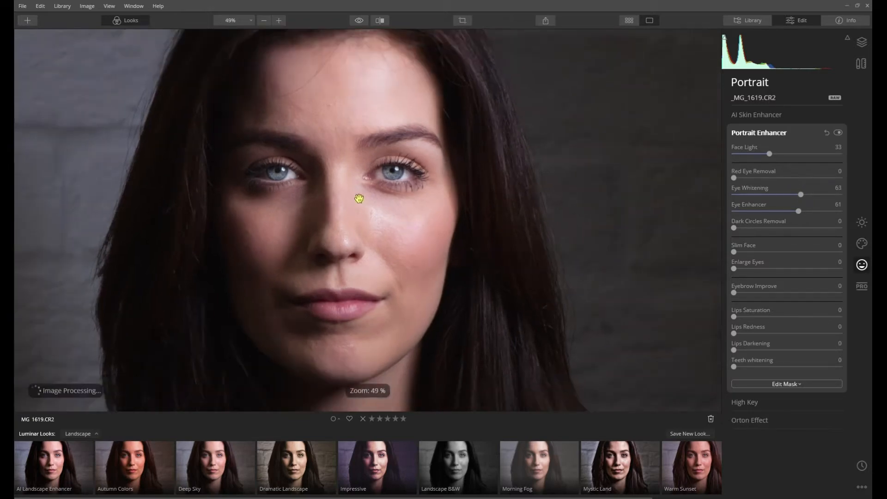
scroll(359, 198, "down", 2)
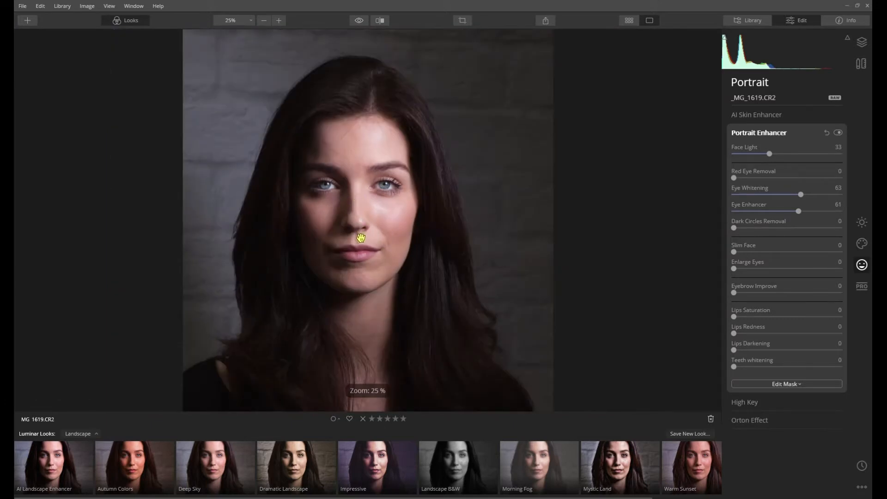
scroll(341, 210, "up", 1)
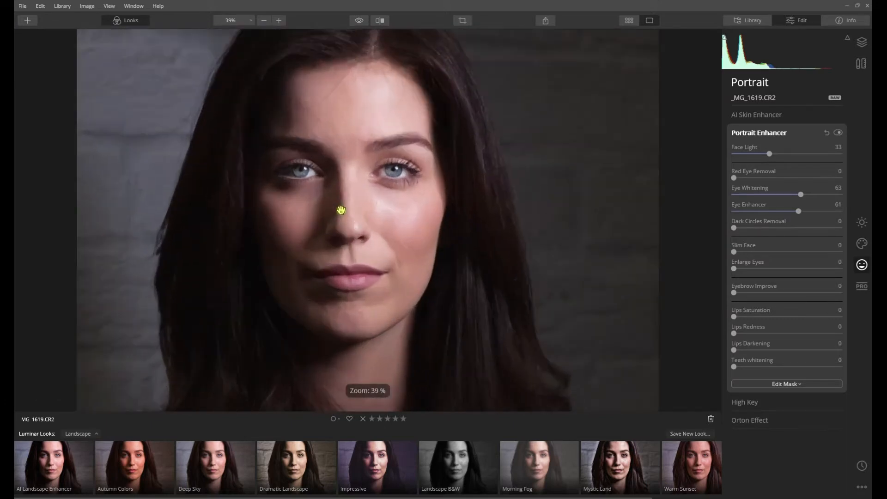
scroll(341, 210, "up", 1)
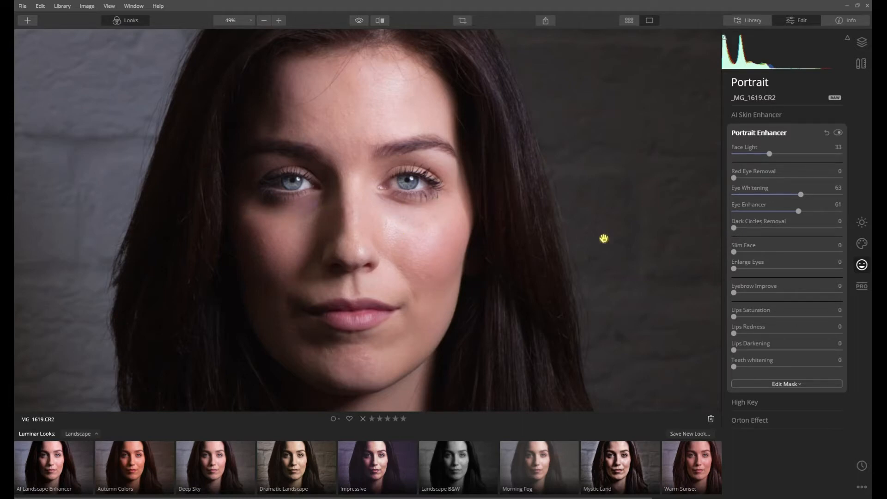
left_click_drag(736, 229, 802, 237)
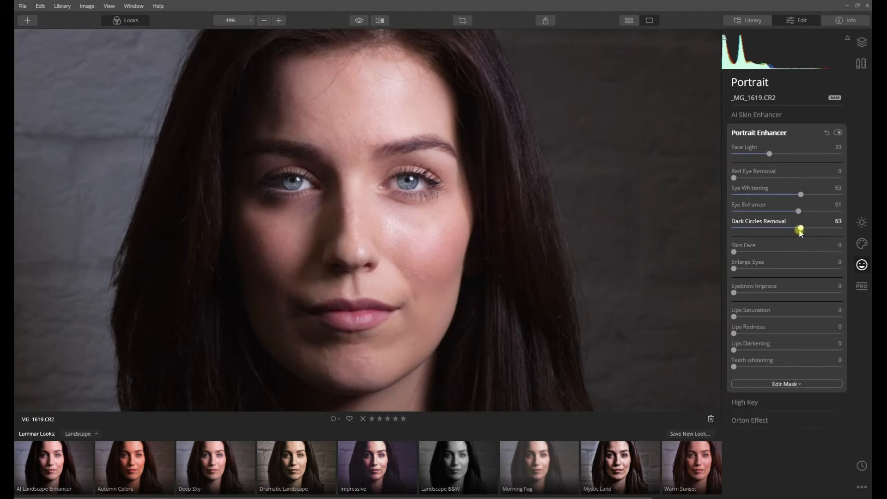
left_click_drag(799, 229, 773, 238)
- Narrow the woman's face slightly by setting Slim Face to 35
scroll(387, 219, "down", 1)
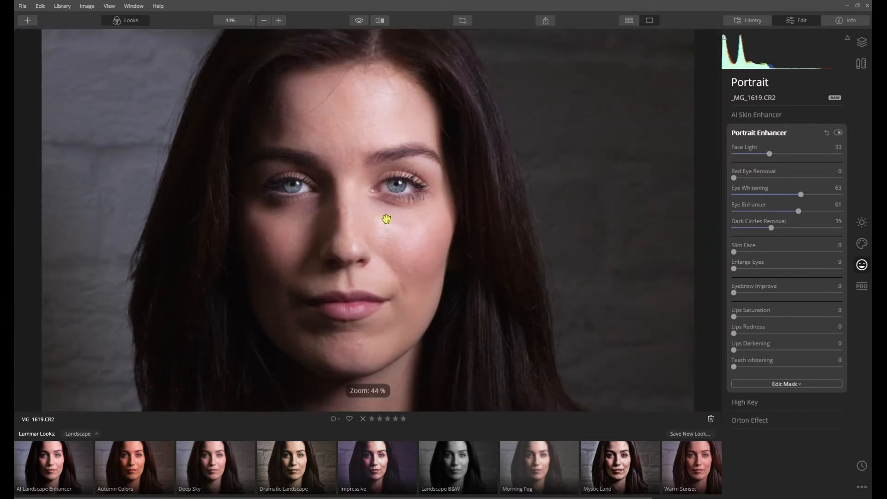
scroll(386, 219, "down", 1)
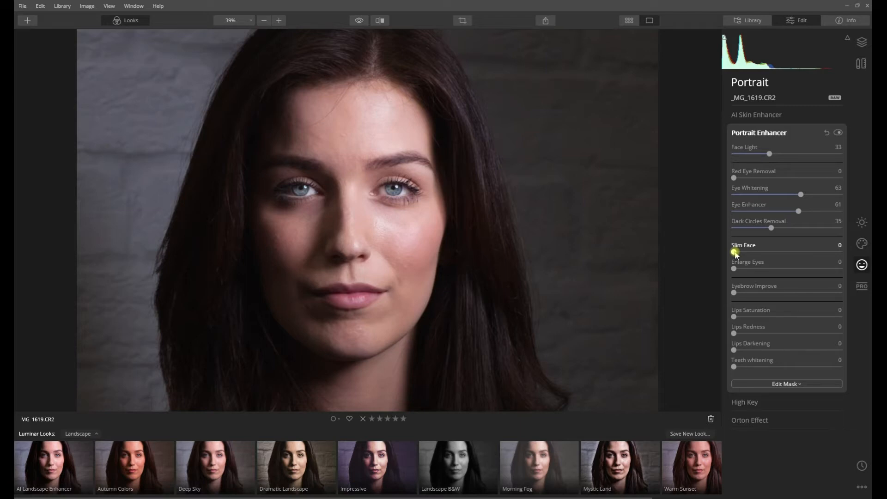
left_click_drag(735, 253, 777, 259)
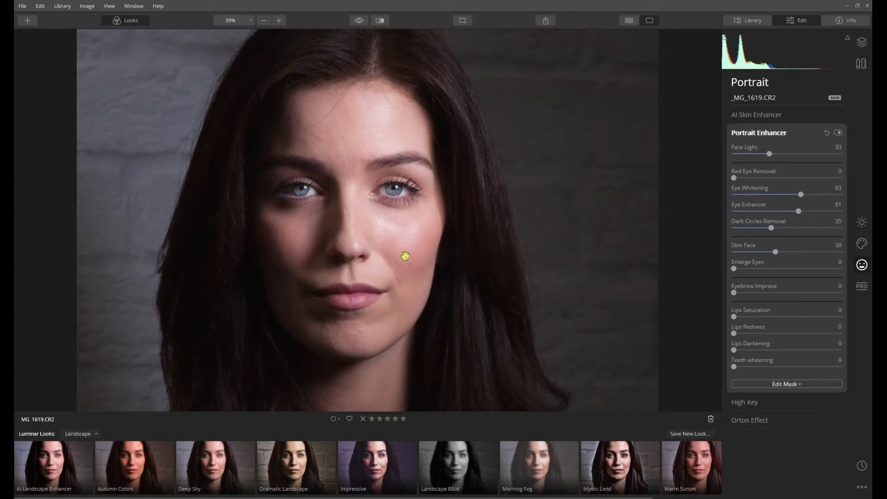
scroll(301, 253, "down", 1)
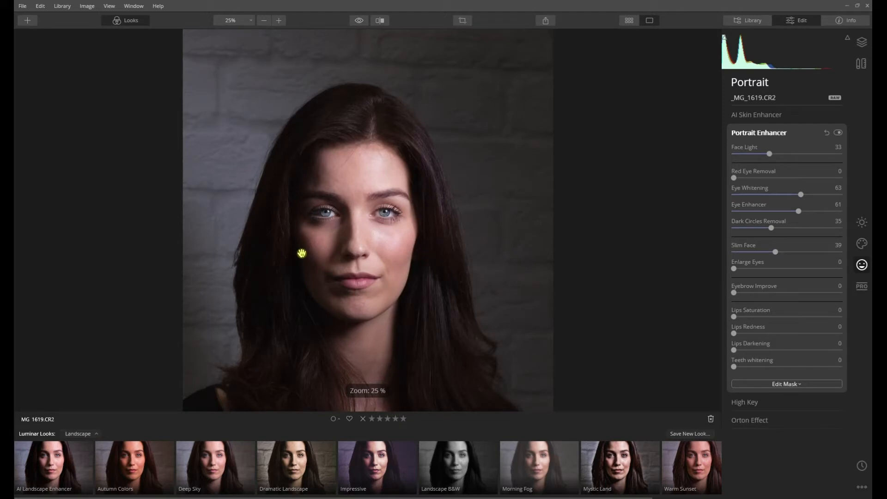
scroll(372, 281, "up", 2)
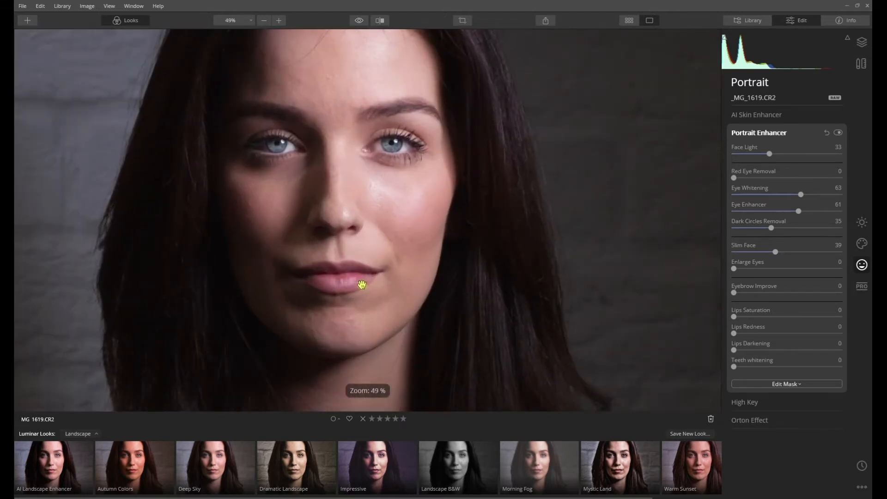
left_click_drag(319, 247, 422, 251)
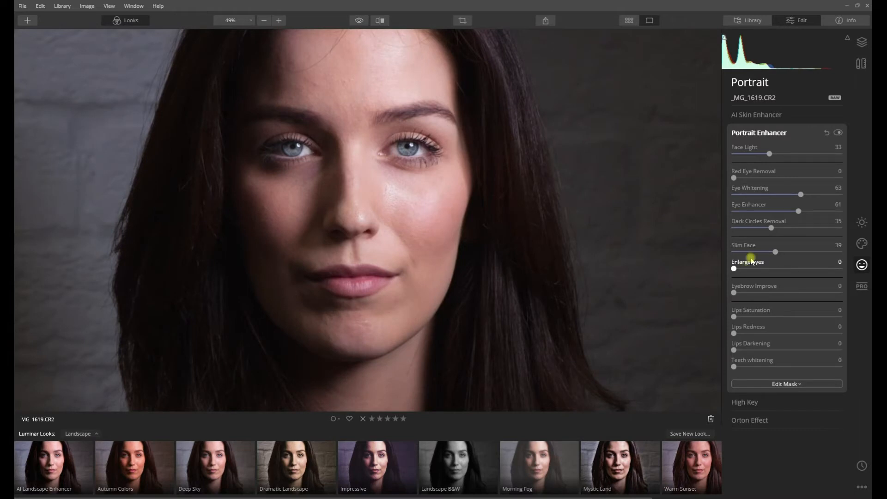
left_click(772, 252)
mouse_move(772, 252)
left_mouse_down()
mouse_move(848, 255)
mouse_move(760, 251)
mouse_move(770, 252)
left_mouse_up()
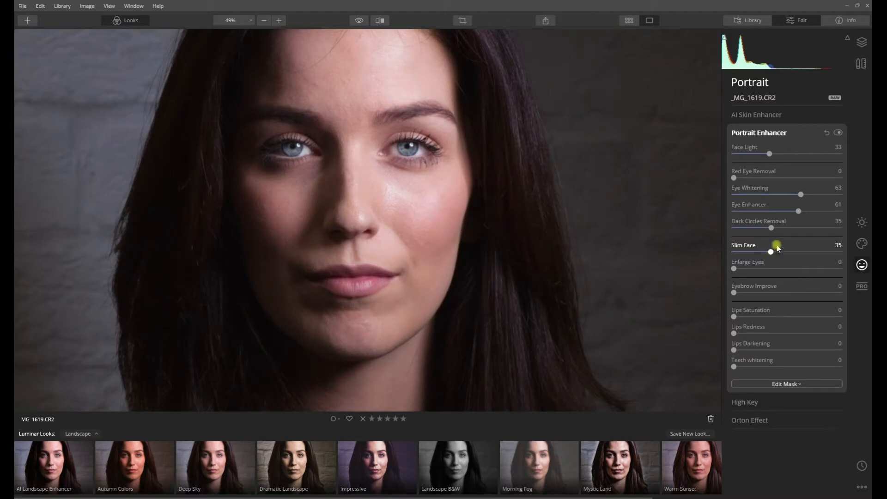
- Try Enlarge Eyes at its maximum of 100, judge the effect on the face and settle on a value of 30
scroll(487, 239, "down", 3)
scroll(485, 256, "up", 4)
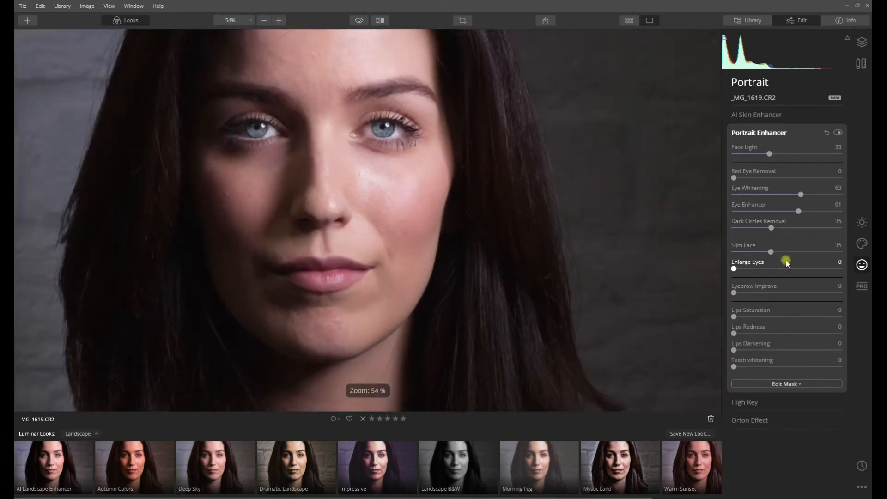
left_click_drag(400, 233, 462, 301)
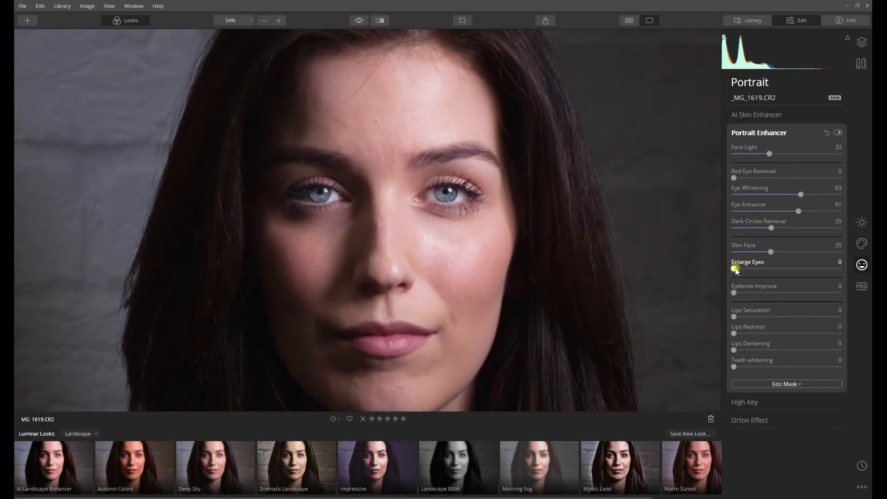
left_click_drag(739, 272, 841, 265)
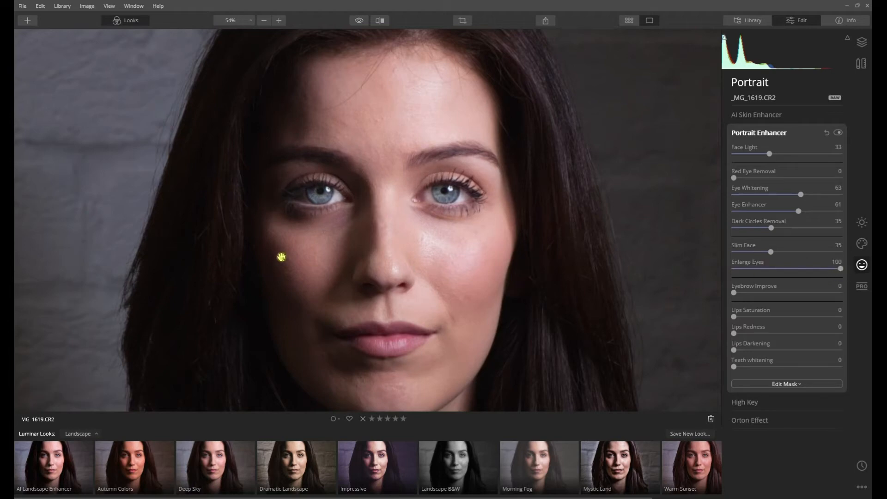
scroll(323, 235, "down", 4)
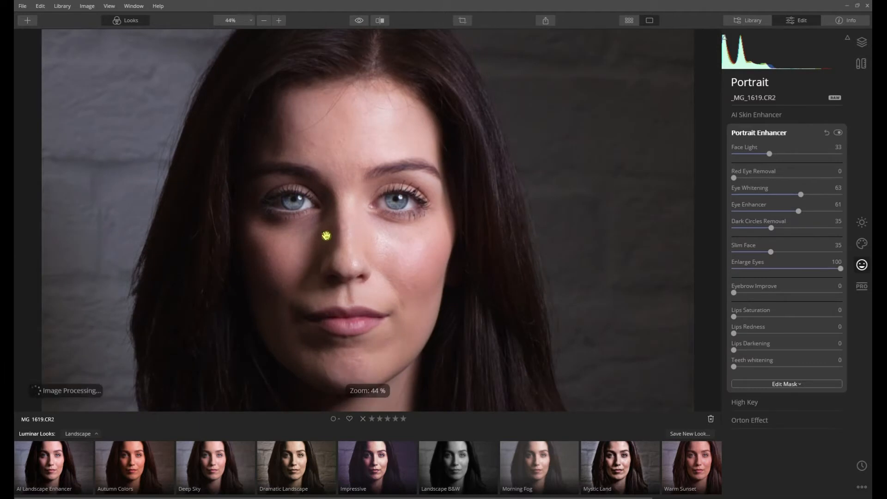
left_click_drag(273, 271, 342, 251)
scroll(342, 250, "up", 3)
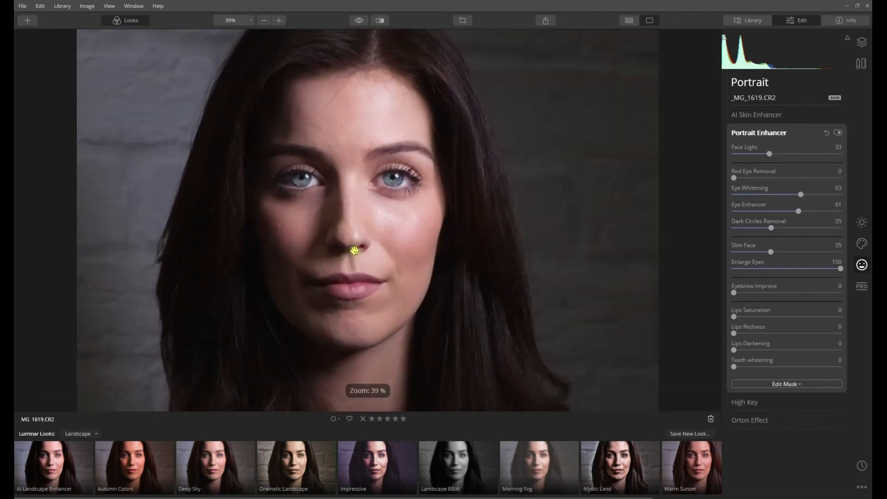
left_click_drag(355, 209, 354, 247)
scroll(355, 252, "up", 3)
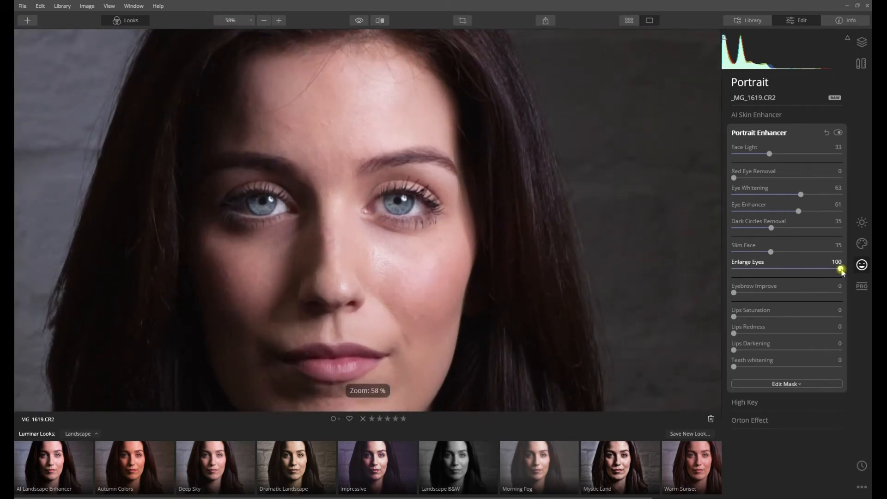
left_click_drag(841, 269, 772, 274)
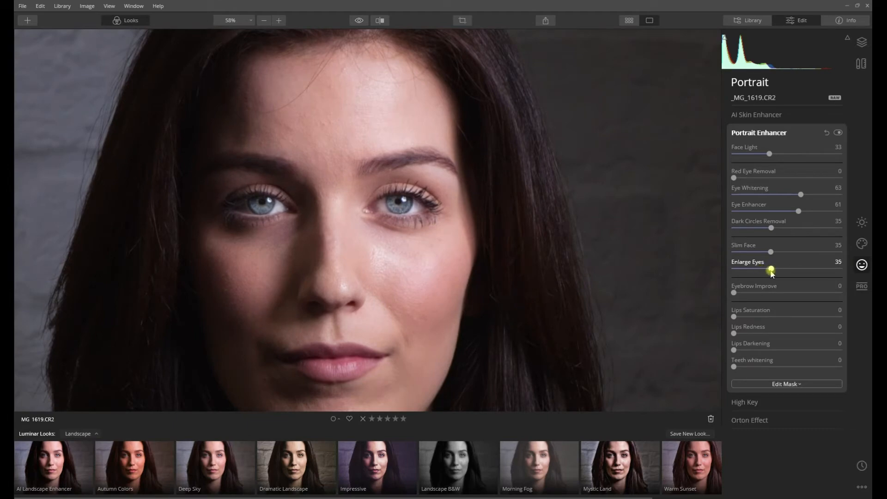
- Inspect the retouched face at different magnifications and compare it with the unedited original
left_click_drag(363, 245, 422, 257)
scroll(421, 258, "down", 5)
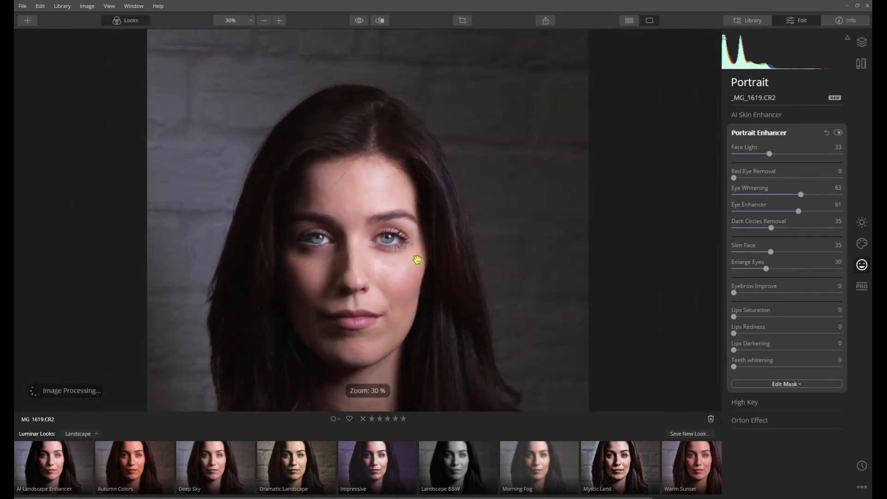
scroll(365, 263, "up", 3)
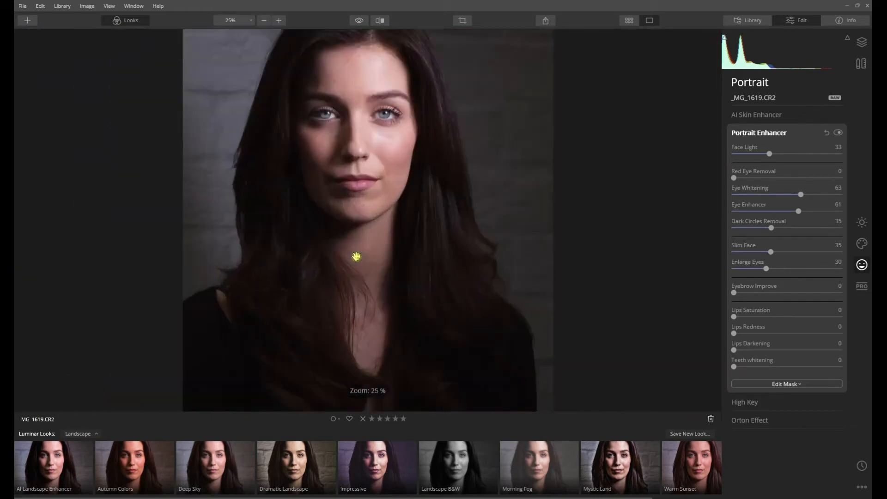
left_click_drag(361, 196, 378, 277)
scroll(329, 240, "up", 1)
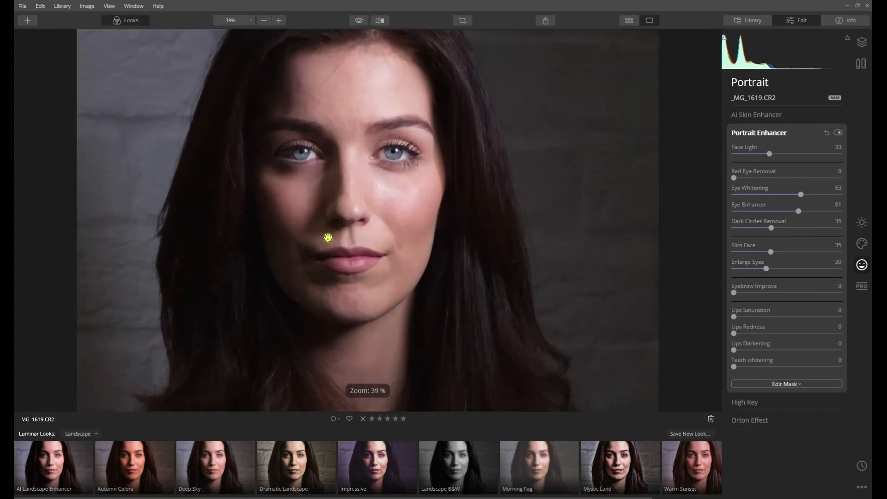
left_click(358, 20)
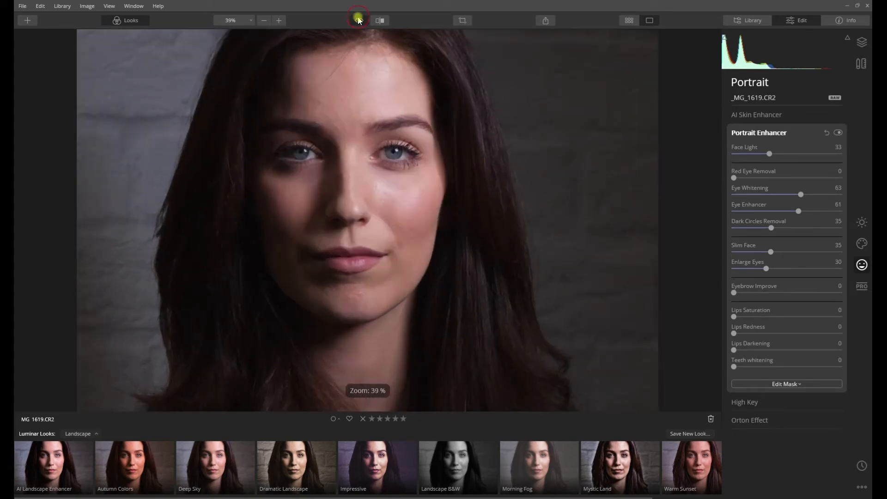
left_click(358, 20)
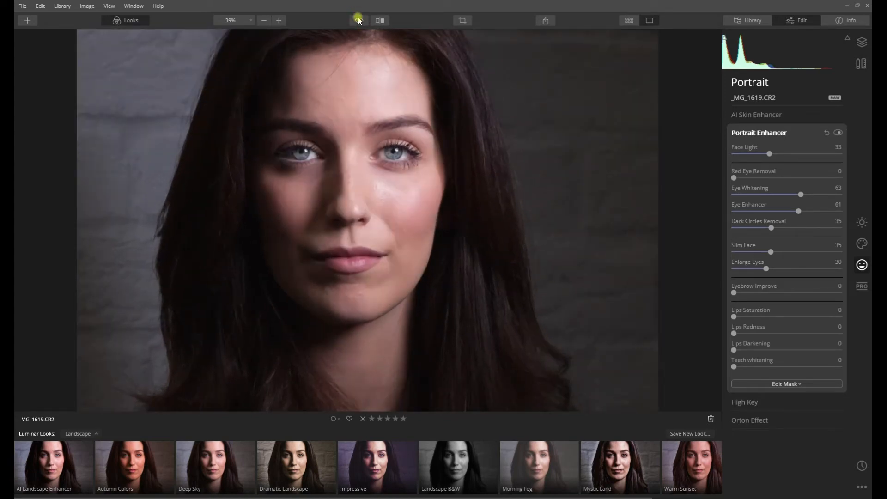
- Reduce Eye Enhancer to 38 and compare the face with the unedited original, including in a split before/after view
left_click(358, 20)
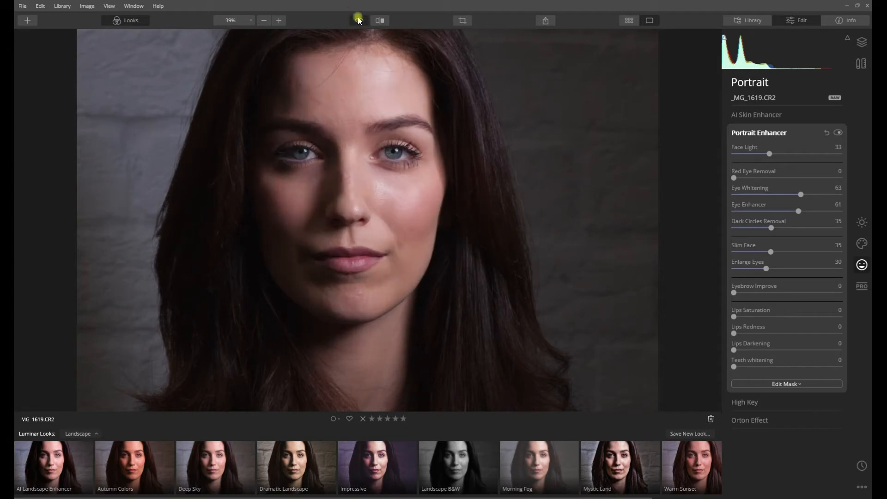
left_click(358, 20)
left_click_drag(370, 182, 369, 242)
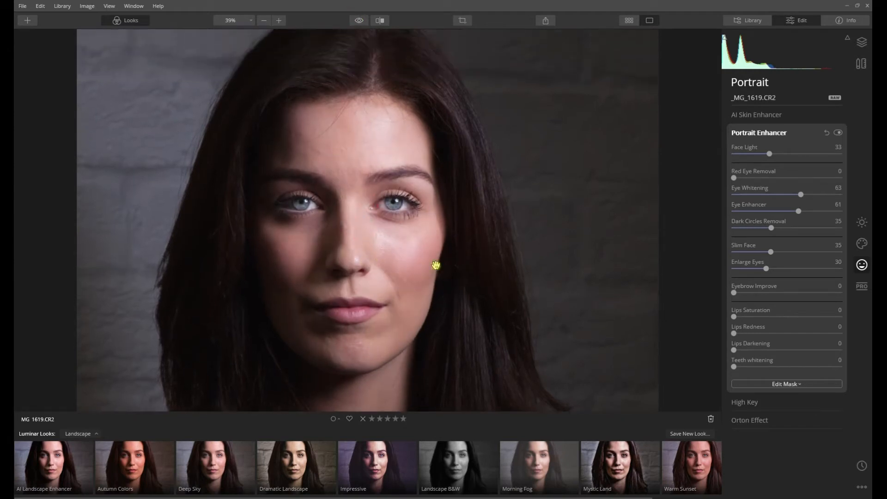
left_click_drag(799, 213, 779, 215)
left_click(380, 21)
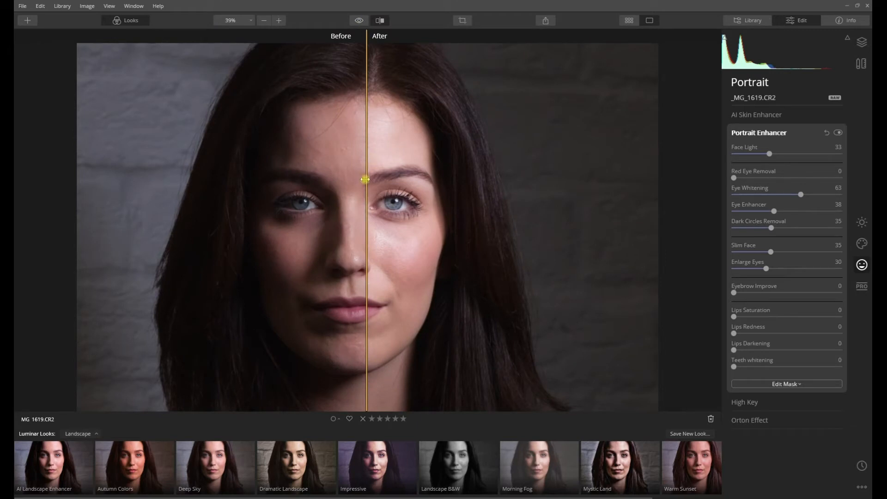
left_click_drag(367, 180, 348, 186)
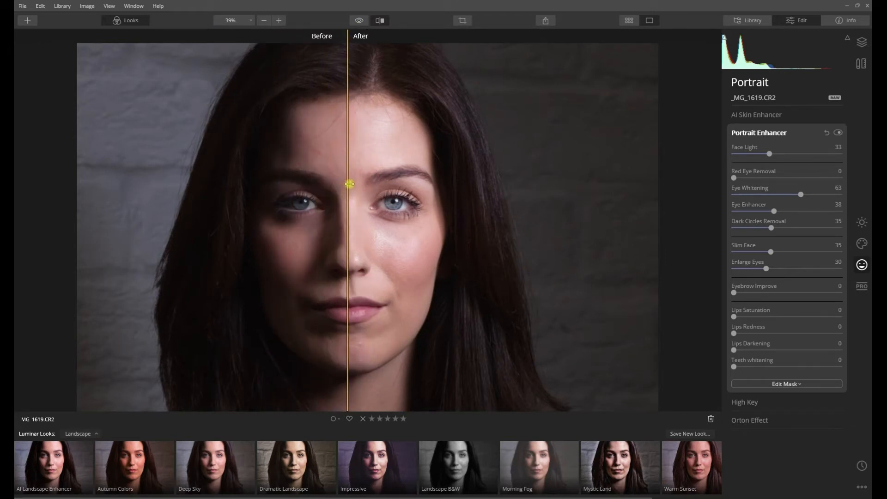
left_click(382, 20)
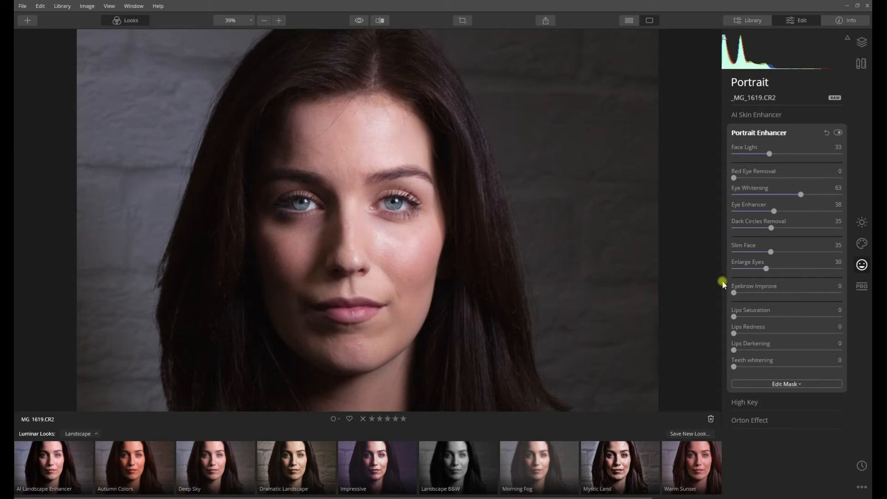
- Strengthen the eyebrows with Eyebrow Improve, trying 48, checking the brow up close and settling on 26
left_click_drag(736, 296, 784, 295)
scroll(390, 174, "up", 1)
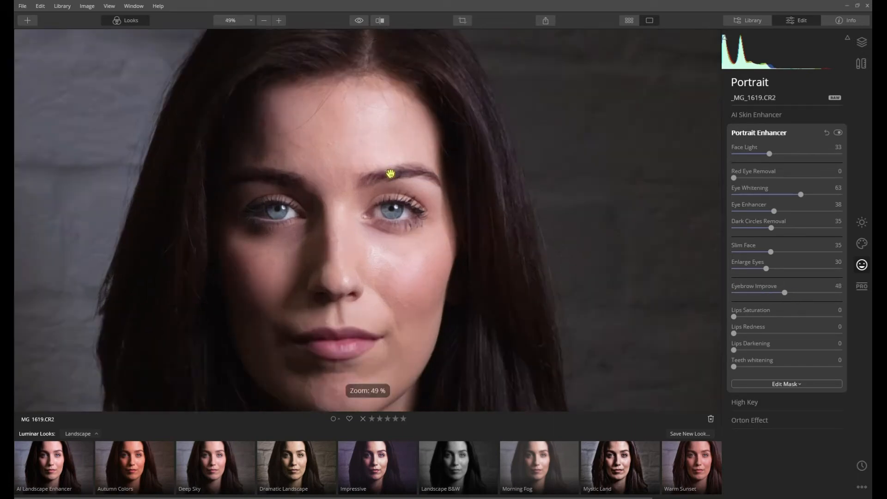
scroll(390, 174, "up", 9)
scroll(390, 174, "down", 4)
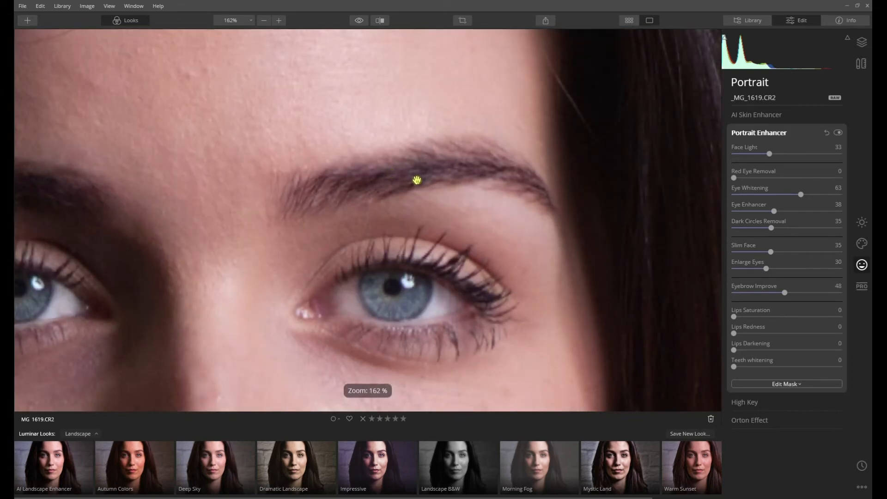
scroll(417, 179, "down", 2)
left_click(790, 296)
left_click_drag(786, 296, 760, 294)
- Intensify the lip colour with Lips Saturation, trying 69 and reducing it to 58 after checking the mouth up close
scroll(336, 240, "down", 5)
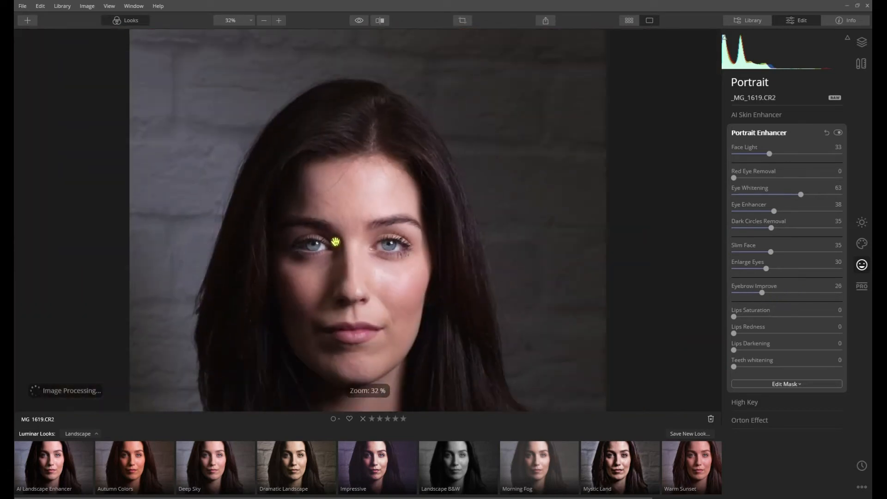
left_click_drag(351, 248, 352, 190)
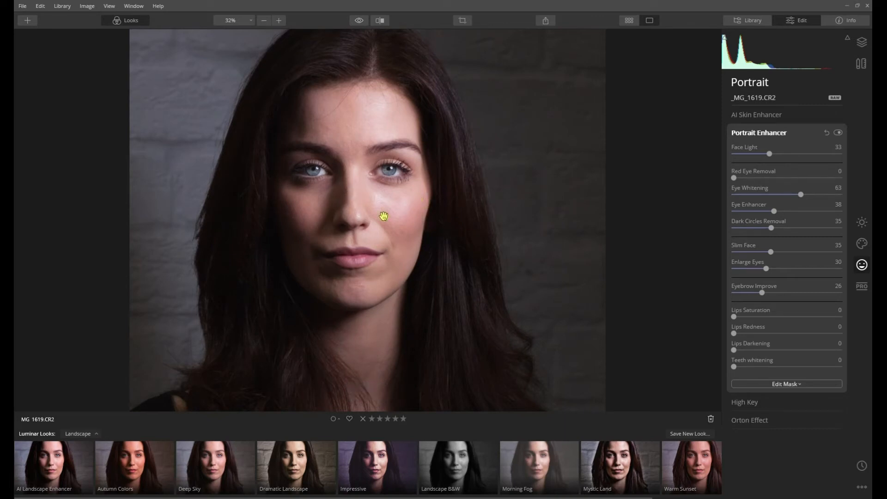
left_click_drag(383, 216, 373, 234)
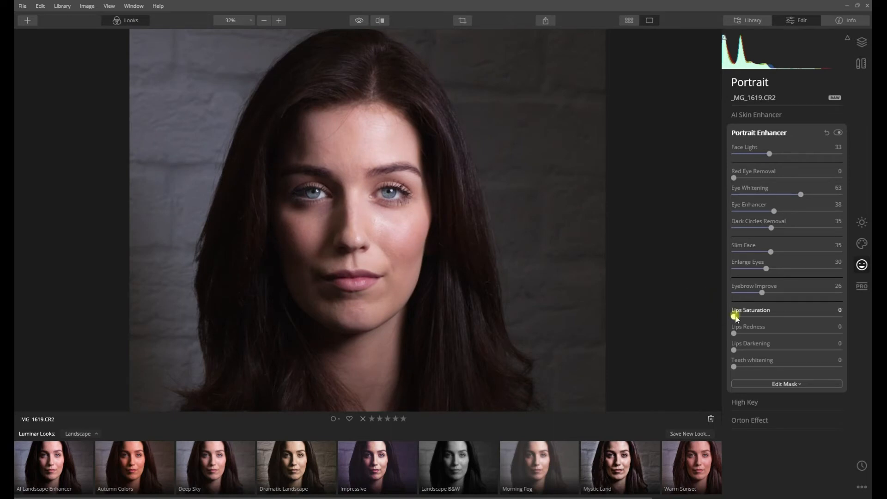
left_click_drag(734, 317, 804, 323)
scroll(326, 287, "up", 3)
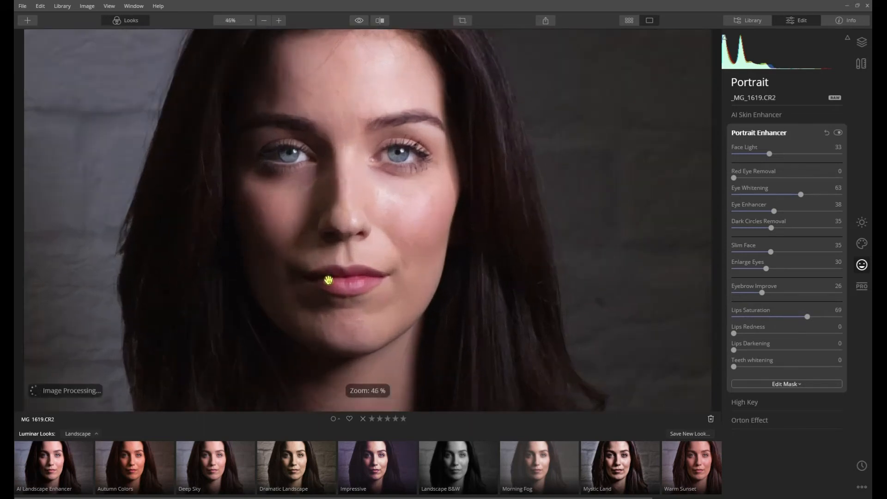
scroll(326, 289, "up", 1)
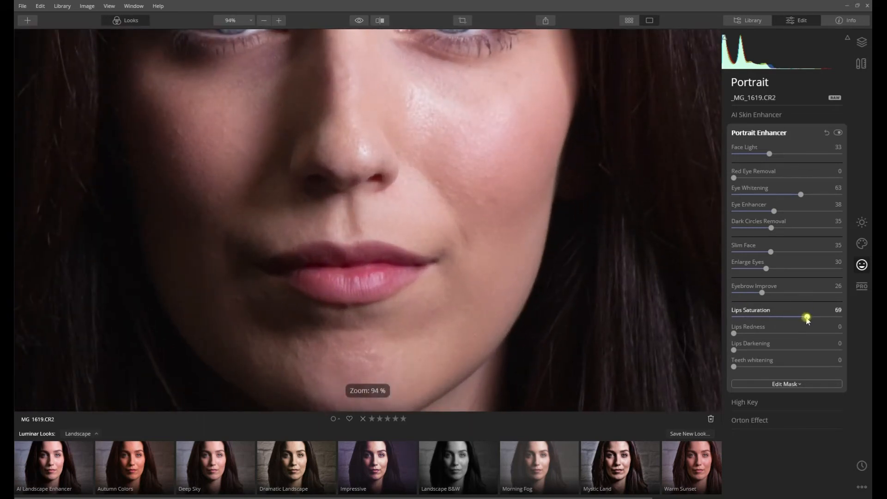
left_click_drag(806, 318, 795, 318)
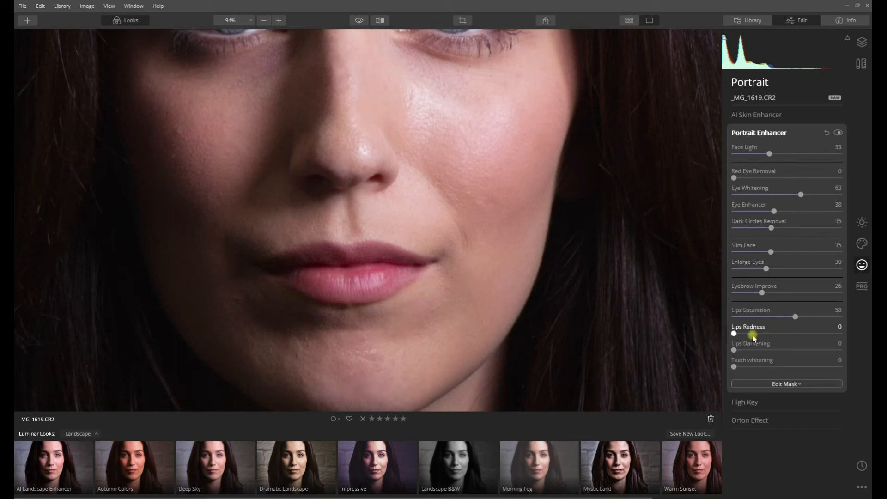
- Set Lips Redness to 61 and reduce Lips Saturation to 43 for a more balanced lip colour
left_click_drag(734, 336, 801, 339)
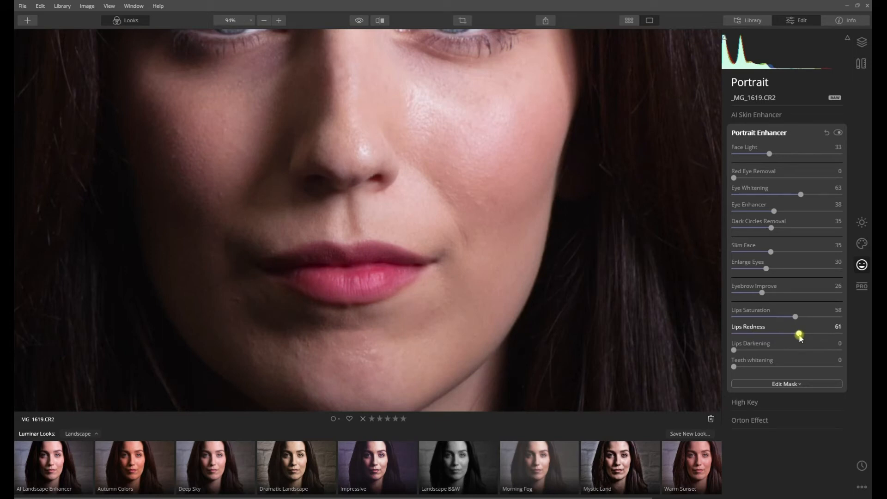
scroll(317, 256, "down", 3)
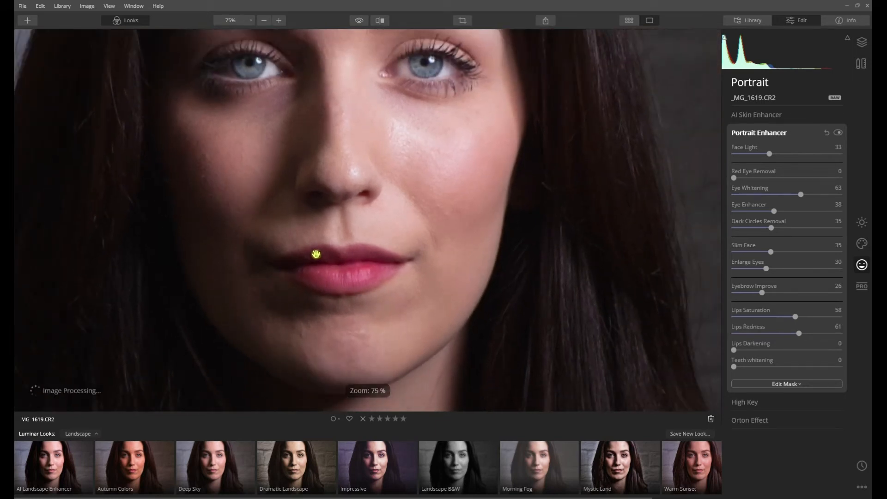
left_click(322, 273)
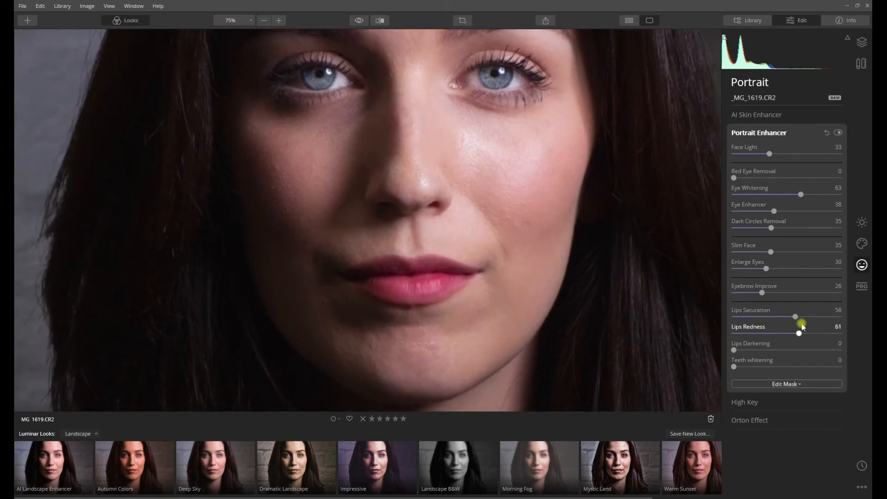
mouse_move(796, 318)
left_mouse_down()
mouse_move(824, 320)
mouse_move(747, 319)
mouse_move(781, 323)
left_mouse_up()
- Compare the face with the original in a split before/after view and reduce Enlarge Eyes to 19
scroll(476, 257, "down", 4)
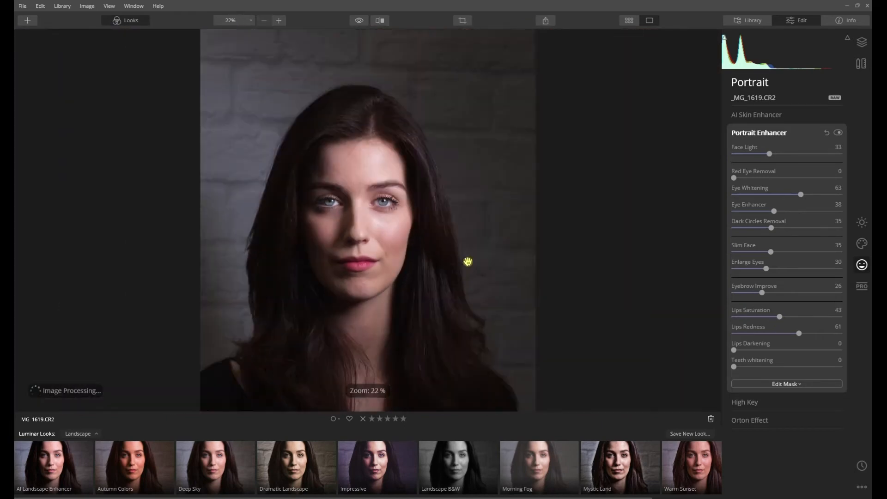
scroll(356, 248, "up", 1)
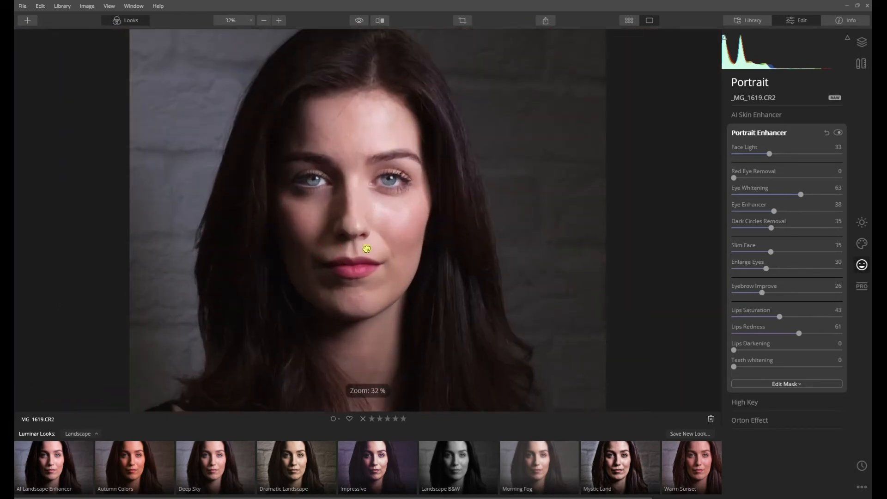
left_click(380, 20)
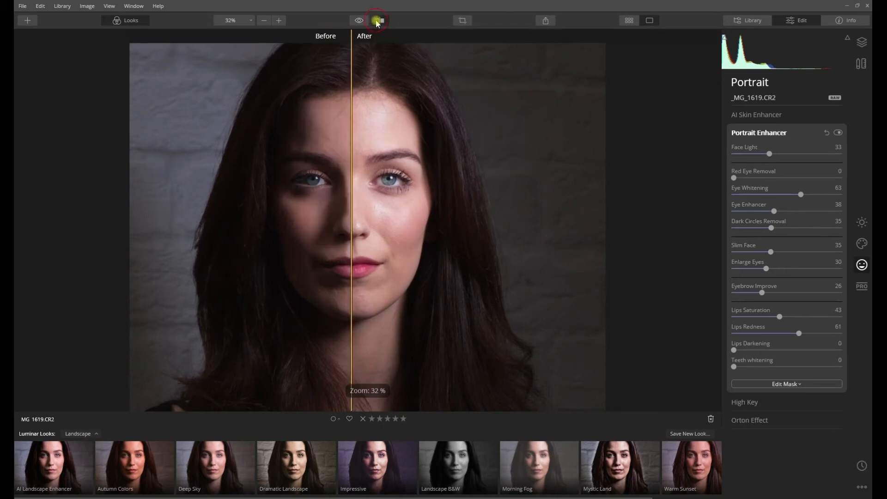
left_click_drag(352, 173, 246, 177)
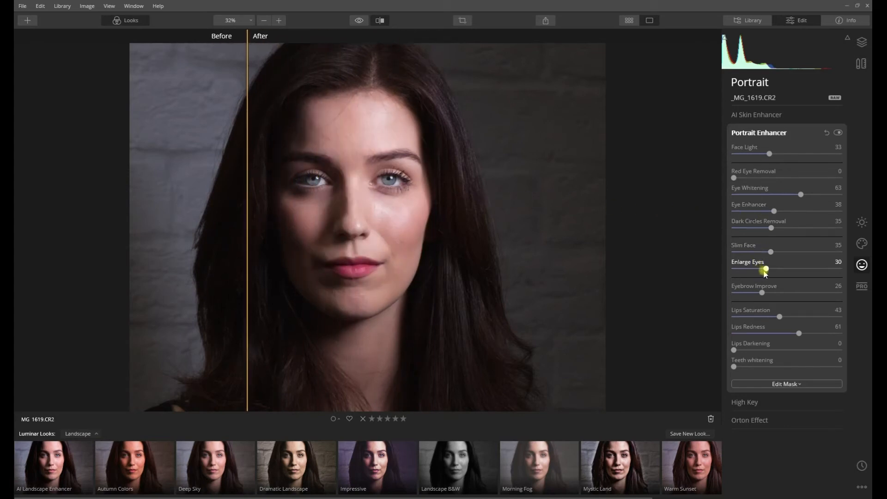
left_click_drag(766, 272, 758, 271)
mouse_move(249, 236)
left_mouse_down()
mouse_move(464, 237)
mouse_move(244, 236)
left_mouse_up()
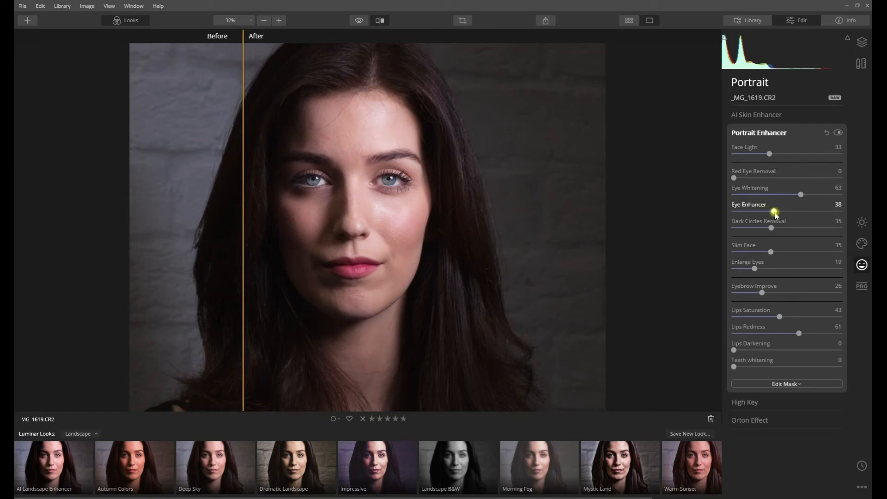
- Tone down the eye retouching by setting Eye Enhancer to 27 and Eye Whitening to 51
left_click_drag(776, 213, 793, 196)
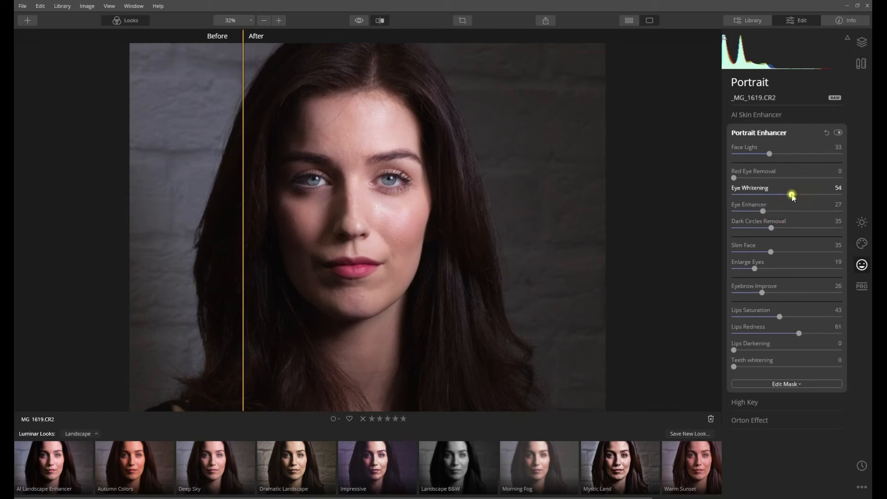
left_click_drag(792, 196, 788, 194)
mouse_move(245, 236)
left_mouse_down()
mouse_move(451, 229)
mouse_move(259, 234)
left_mouse_up()
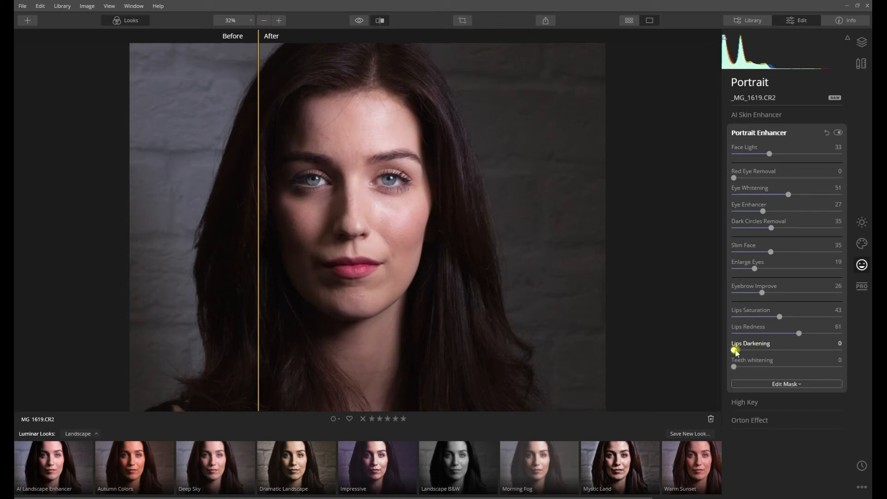
- Deepen the lips with Lips Darkening, trying 74 and settling on 62 with the split comparison turned off
left_click_drag(735, 351, 815, 353)
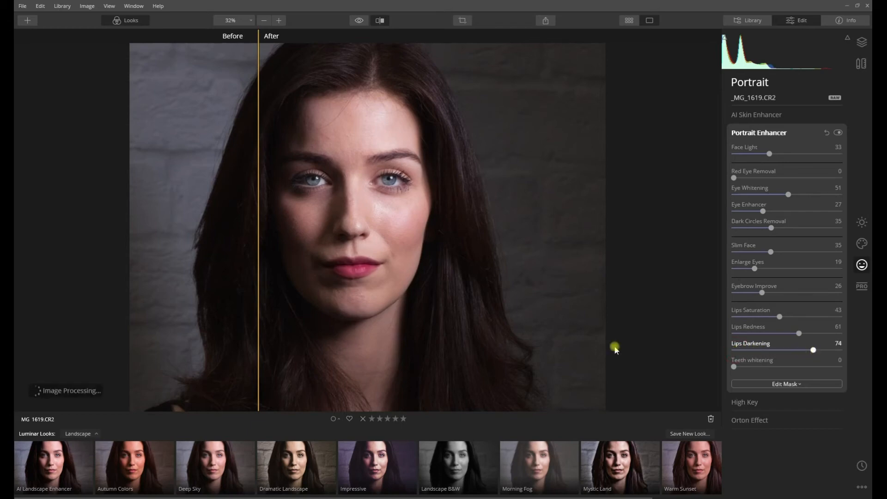
scroll(347, 280, "up", 3)
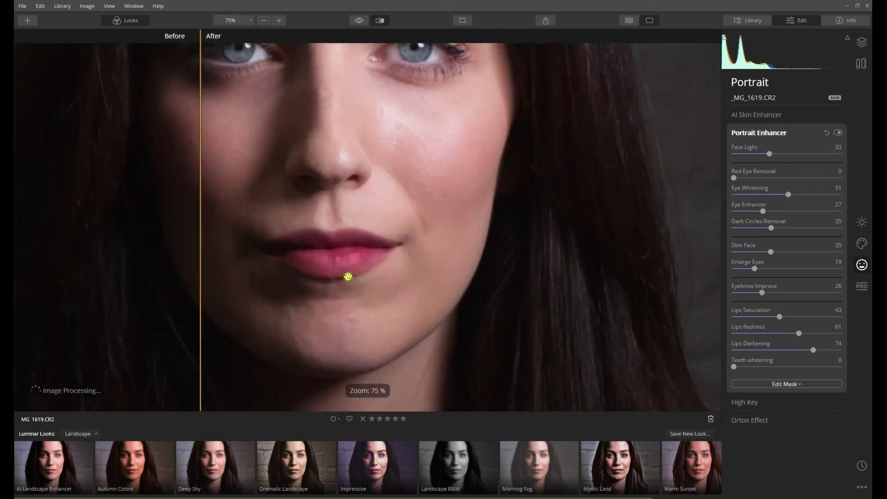
left_click(380, 22)
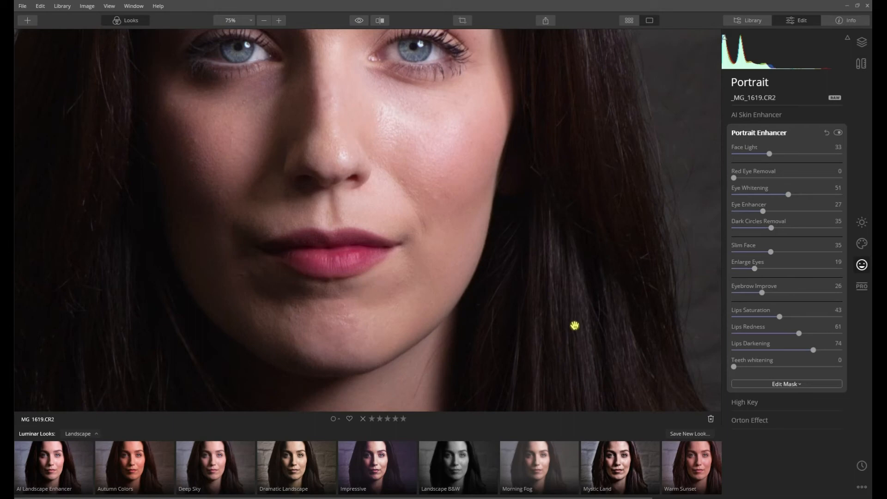
mouse_move(814, 352)
left_mouse_down()
mouse_move(758, 350)
mouse_move(816, 355)
left_mouse_up()
left_click_drag(818, 355, 801, 355)
- Examine the retouched portrait as a whole and closer up, comparing it with the unedited original each time
scroll(326, 239, "down", 2)
scroll(326, 240, "down", 1)
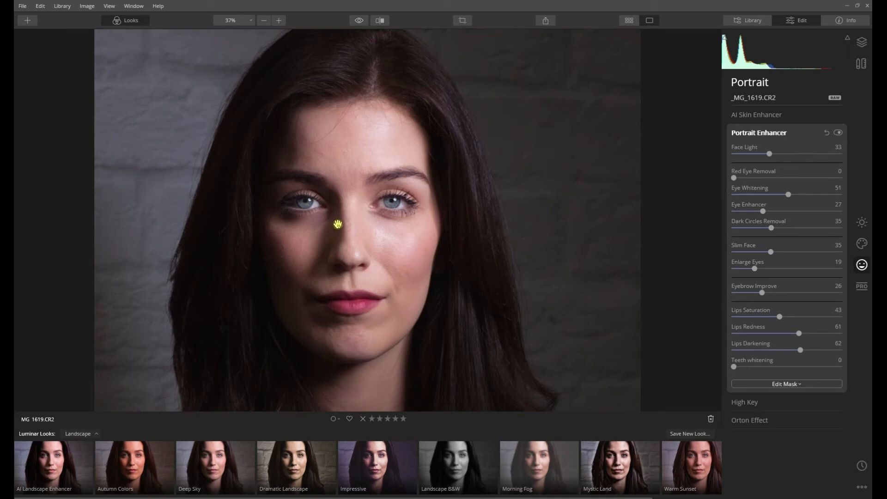
scroll(340, 221, "down", 2)
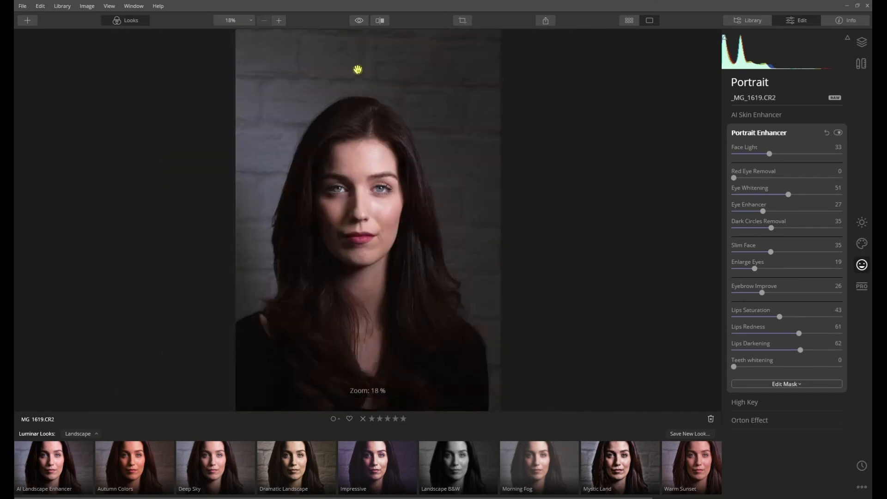
left_click(359, 20)
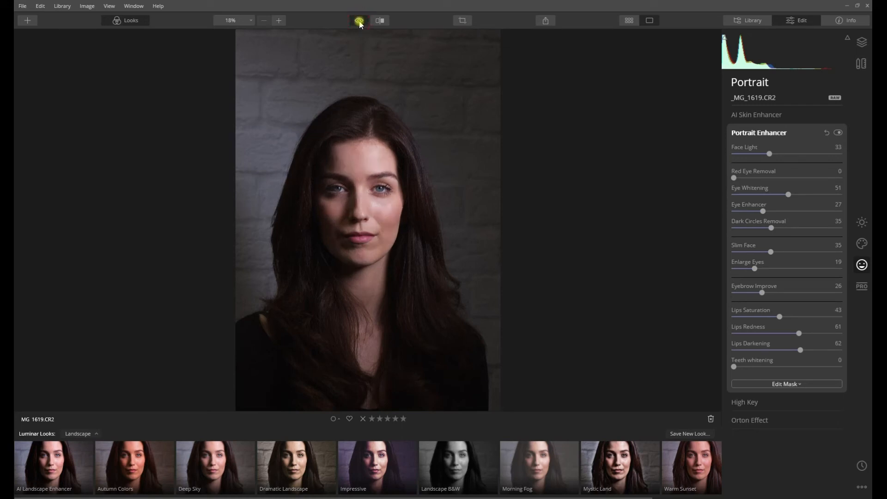
left_click(359, 21)
scroll(328, 218, "up", 2)
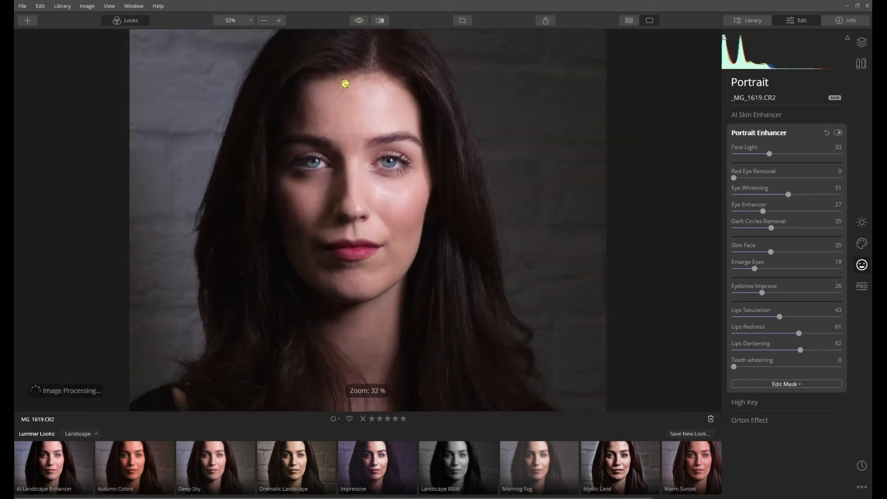
left_click(359, 22)
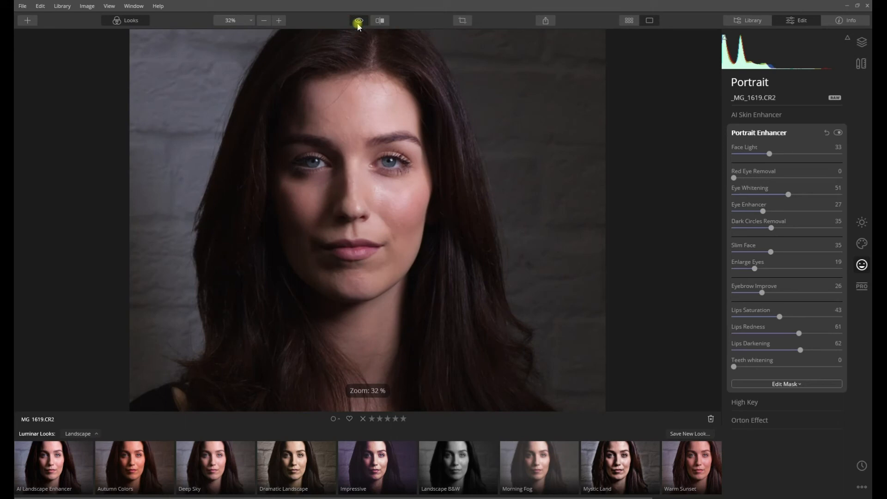
left_click(359, 22)
left_click_drag(356, 147, 369, 195)
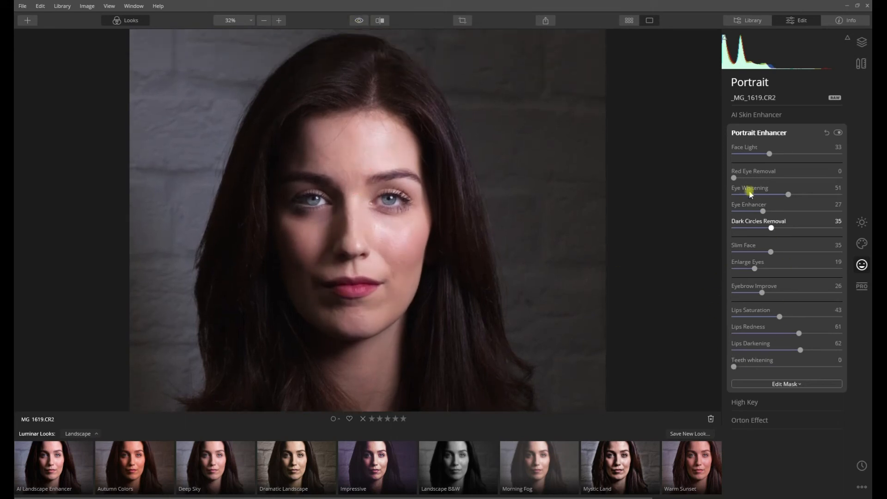
- Smooth the skin with AI Skin Enhancer at an Amount of 39 and enable AI Skin Defects Removal
left_click(755, 118)
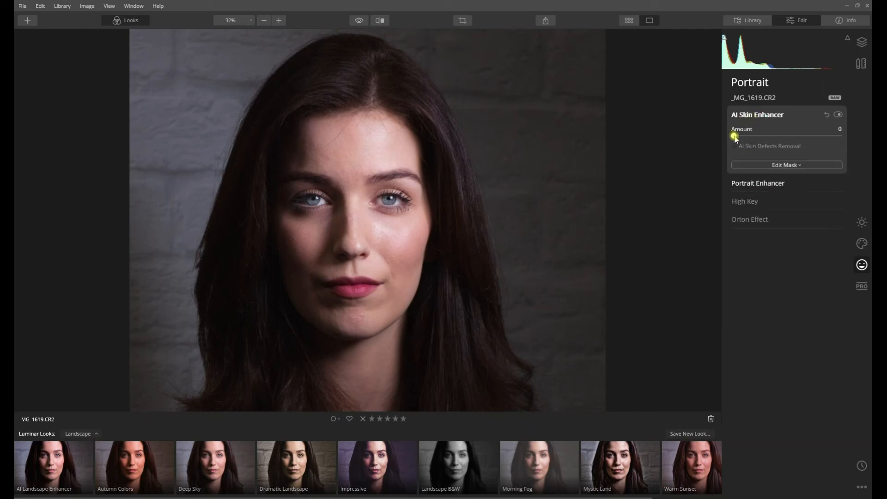
left_click_drag(734, 136, 777, 137)
scroll(376, 249, "up", 3)
scroll(375, 249, "up", 1)
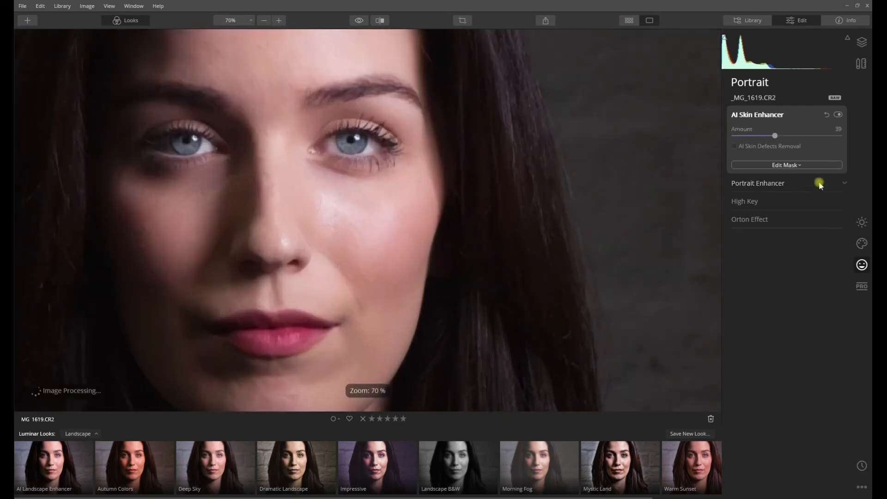
left_click(736, 147)
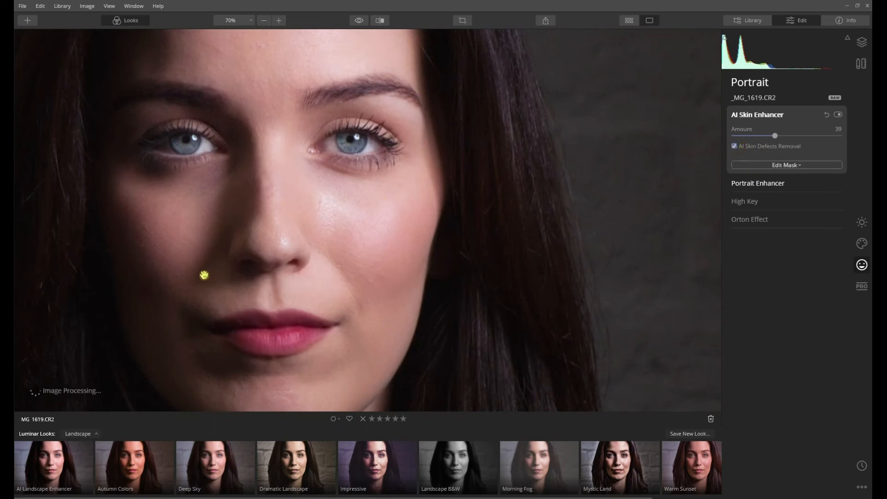
- Compare the facial skin with AI Skin Defects Removal switched off and on, leaving the option enabled
left_click_drag(216, 277, 284, 204)
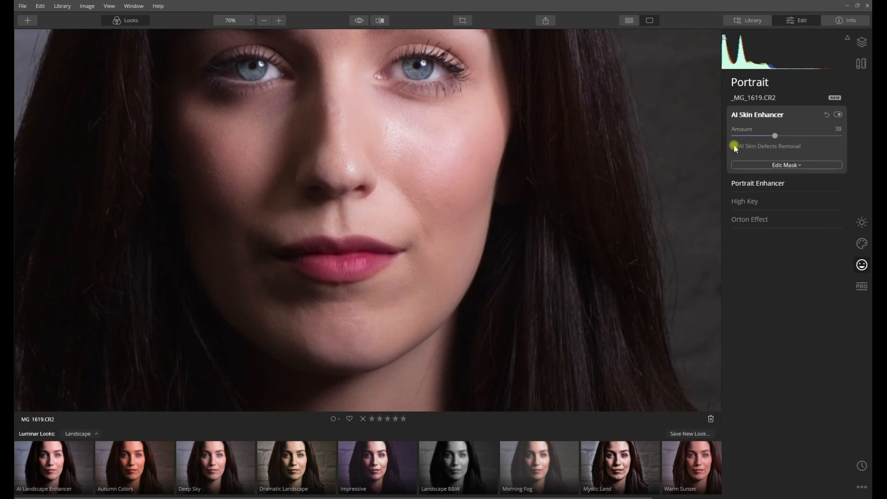
left_click(734, 146)
left_click_drag(348, 174, 418, 182)
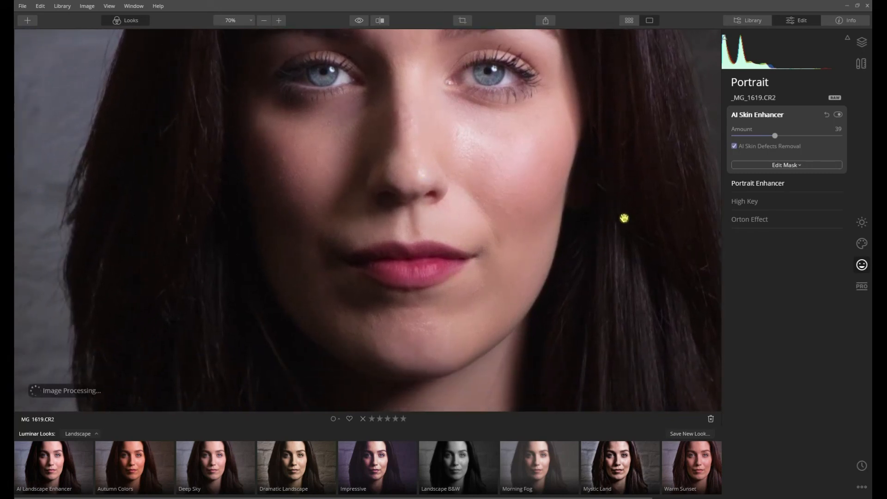
- Raise the AI Skin Enhancer Amount to 64 and compare the face with the filter switched off and back on
left_click_drag(774, 136, 803, 142)
left_click_drag(492, 193, 495, 230)
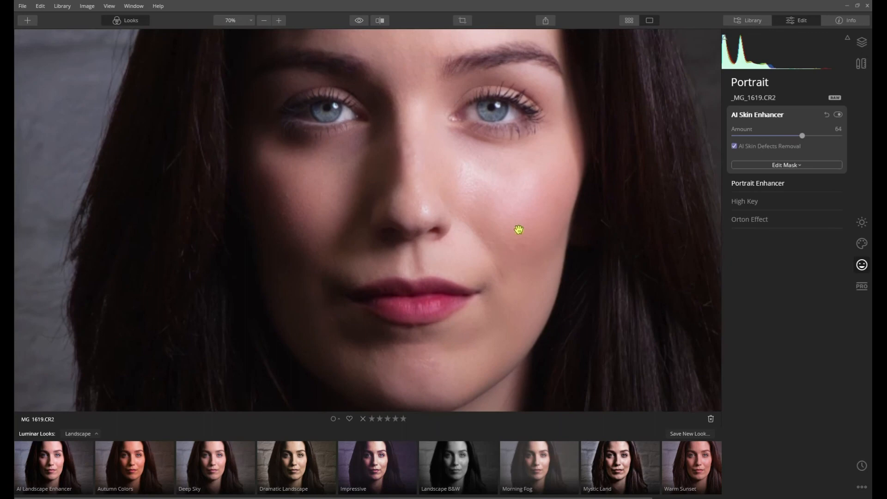
left_click(837, 115)
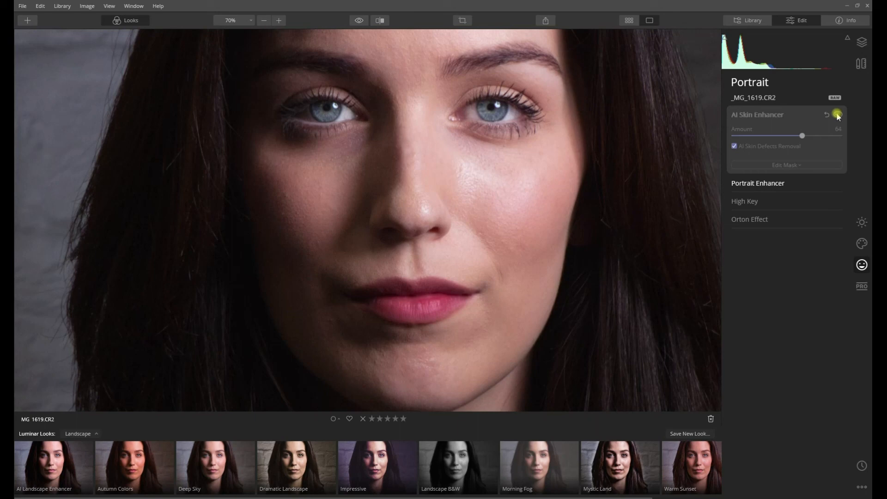
left_click(837, 115)
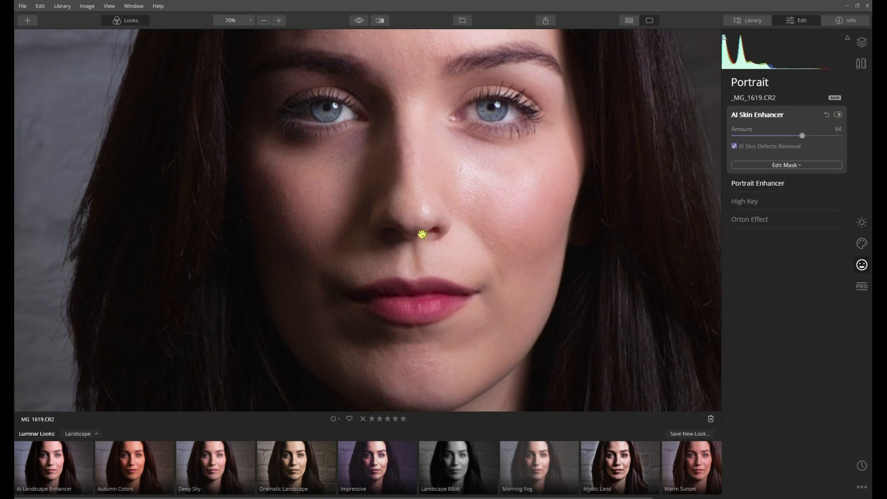
- Examine the retouched portrait as a whole at several magnifications and compare it with the unedited original
scroll(422, 233, "down", 5)
scroll(378, 249, "down", 1)
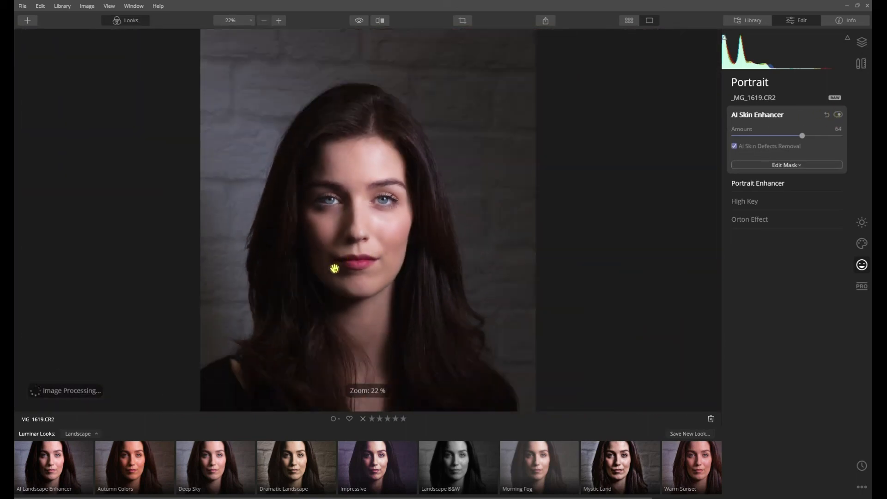
left_click_drag(333, 258, 331, 277)
scroll(334, 235, "up", 3)
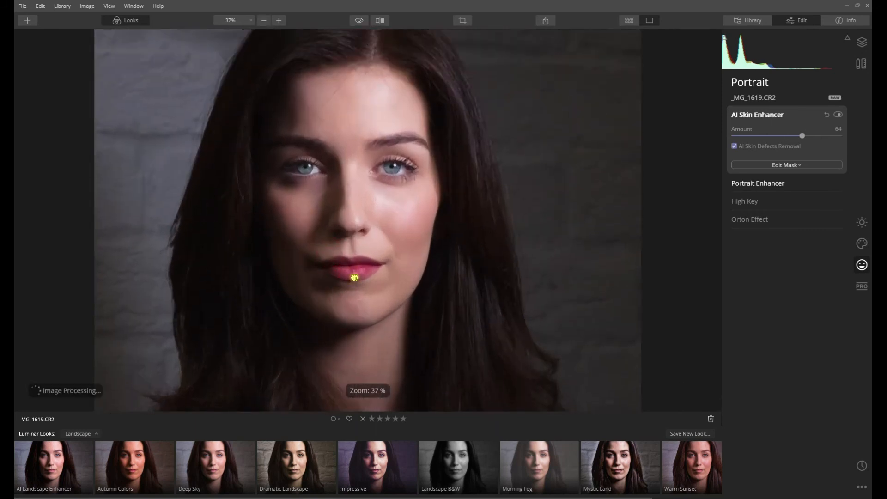
scroll(331, 277, "down", 1)
left_click_drag(271, 257, 324, 278)
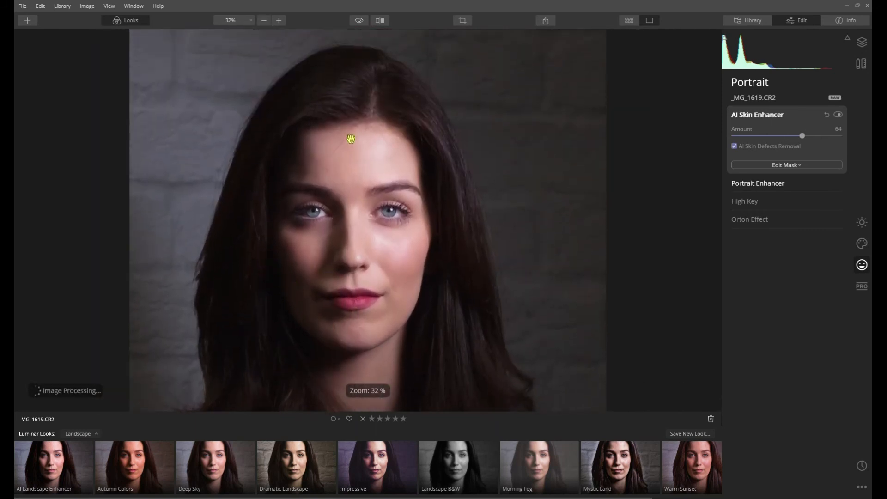
left_click(359, 20)
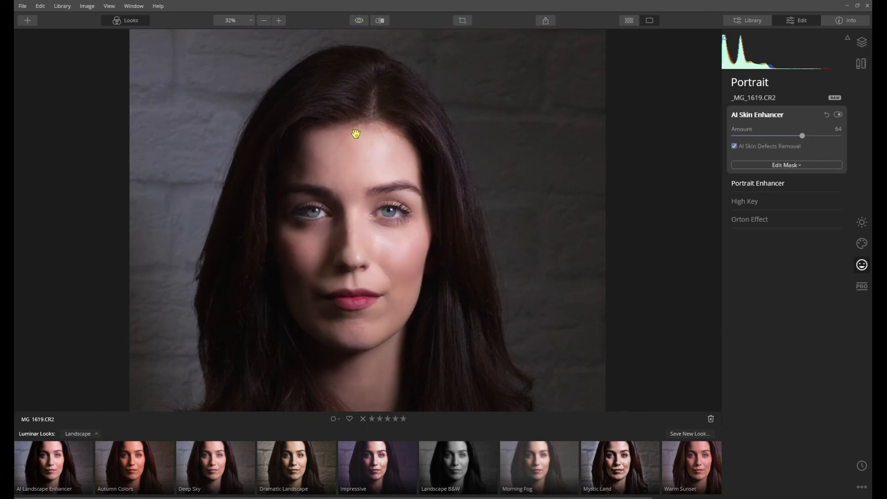
scroll(352, 210, "down", 2)
scroll(351, 210, "down", 2)
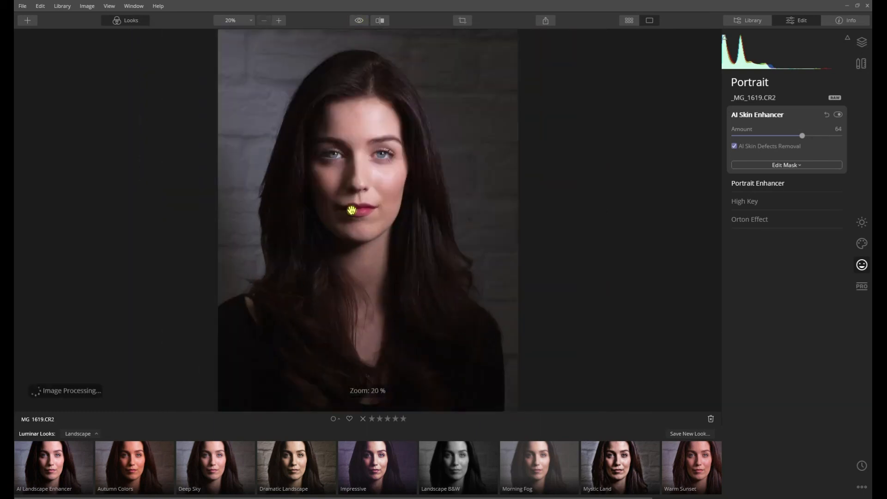